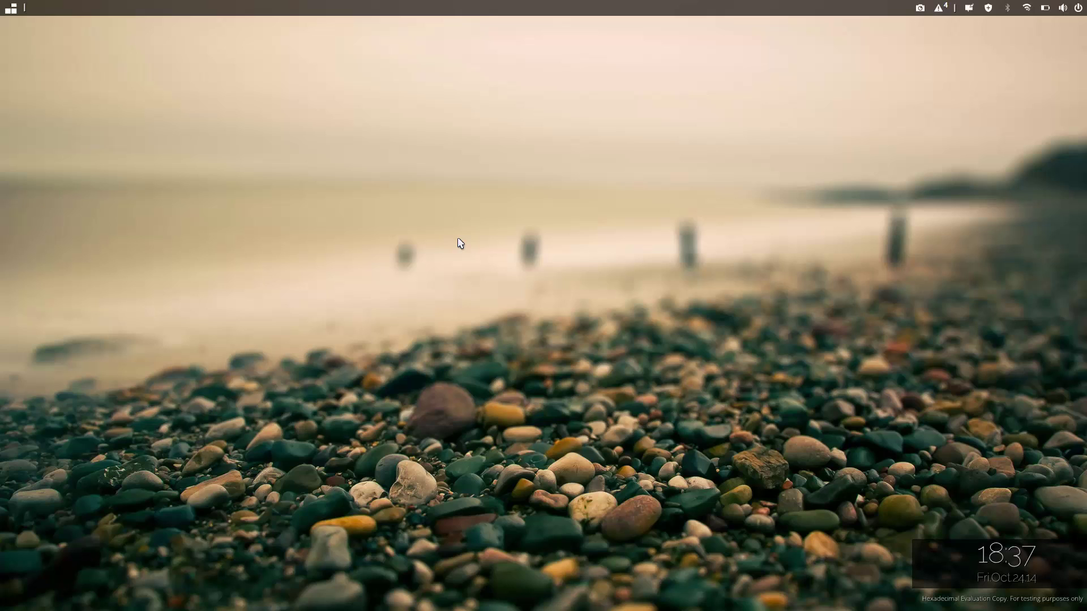
{"action": "left_click", "coordinate": [10, 8]}
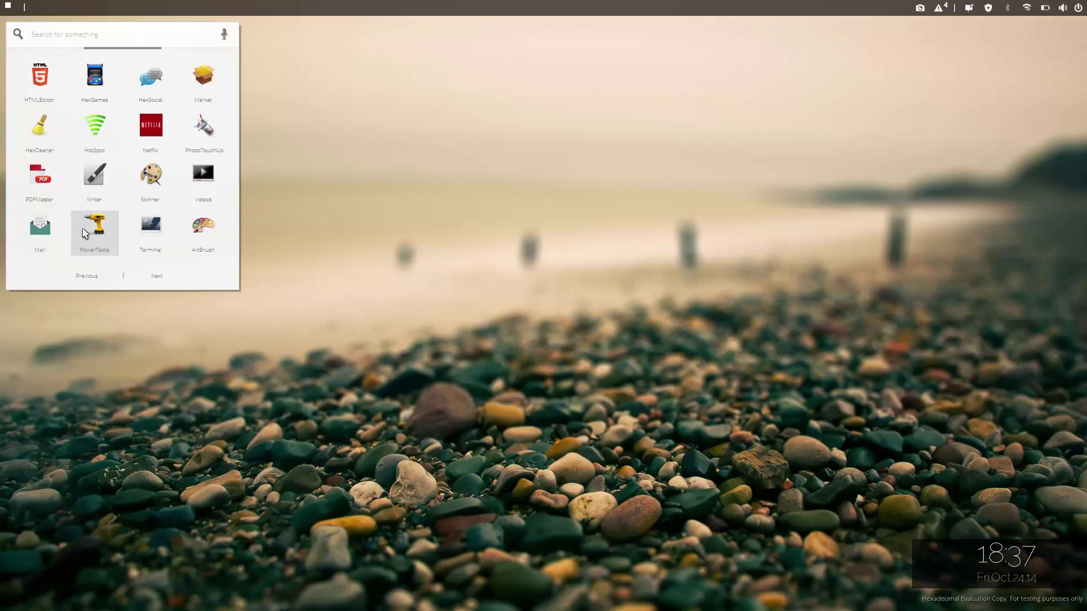
{"action": "left_click", "coordinate": [100, 278]}
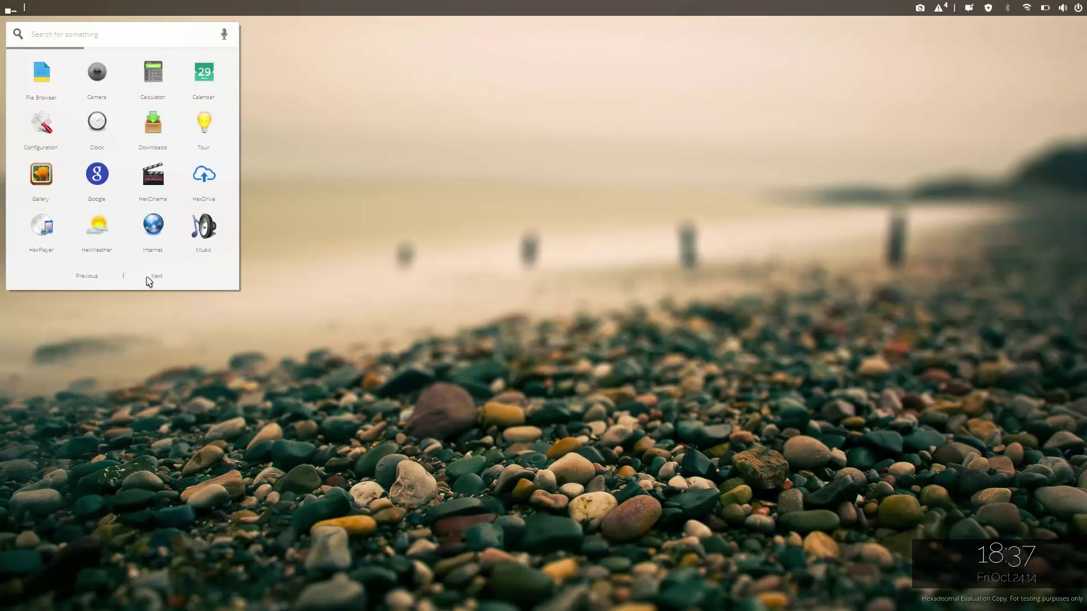
{"action": "left_click", "coordinate": [157, 278]}
{"action": "left_click", "coordinate": [158, 278]}
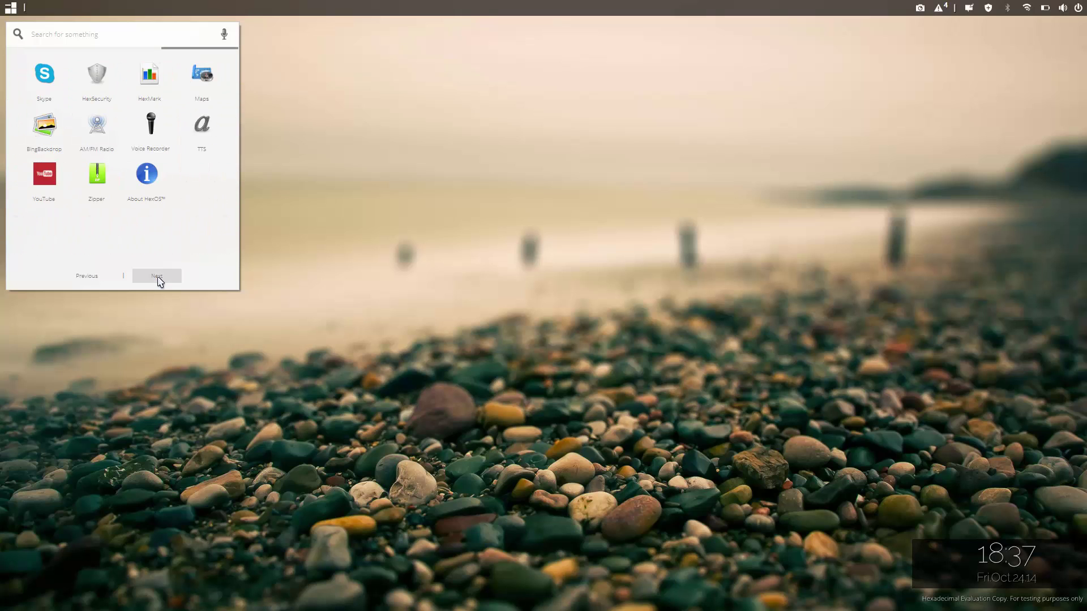
{"action": "left_click", "coordinate": [158, 278]}
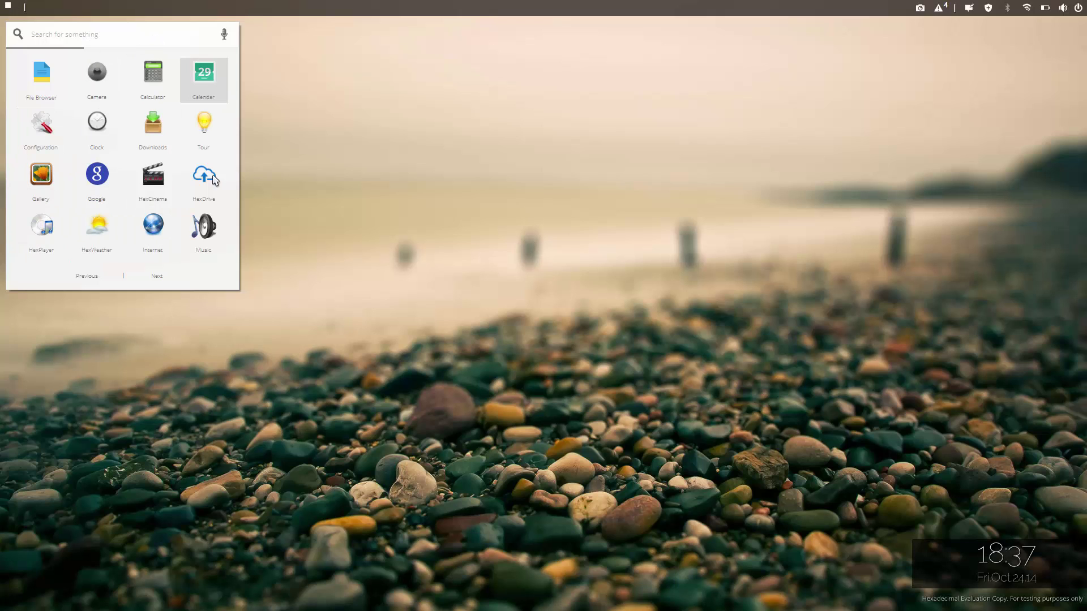
{"action": "left_click", "coordinate": [159, 280]}
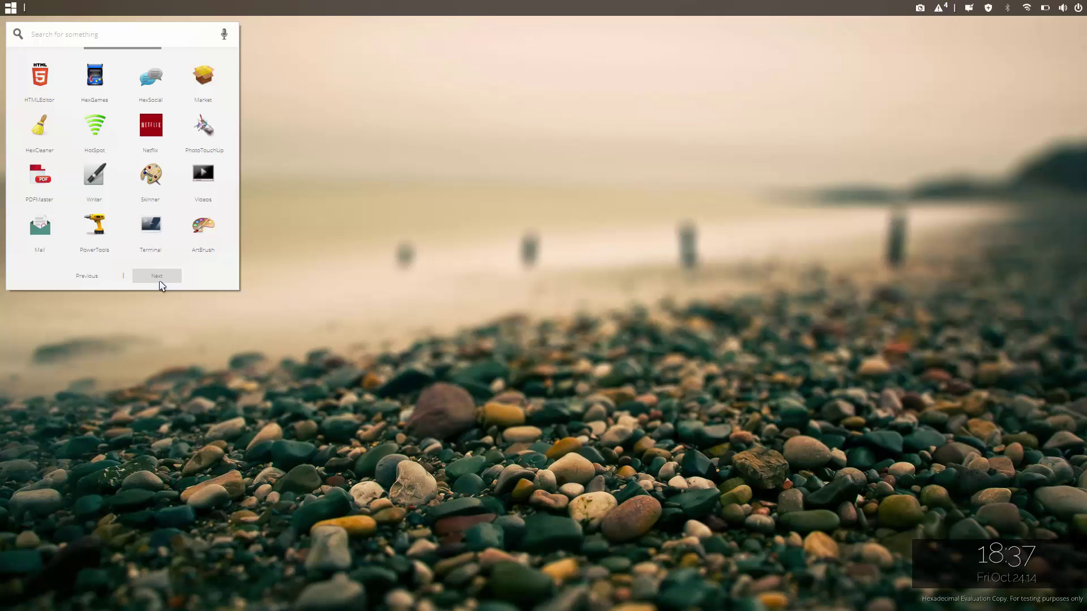
{"action": "left_click", "coordinate": [160, 282]}
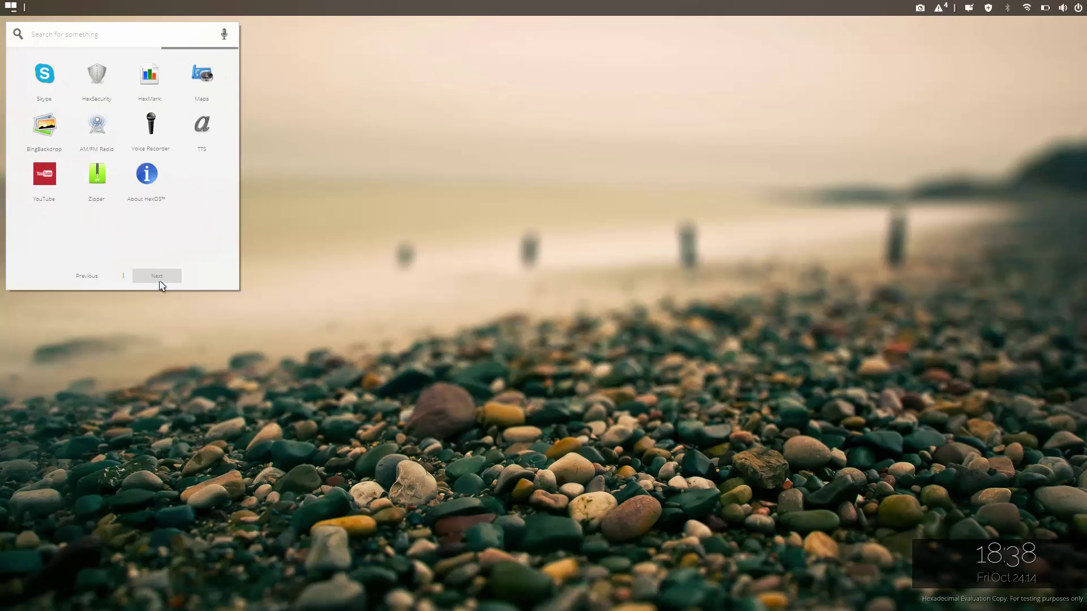
{"action": "left_click", "coordinate": [160, 281]}
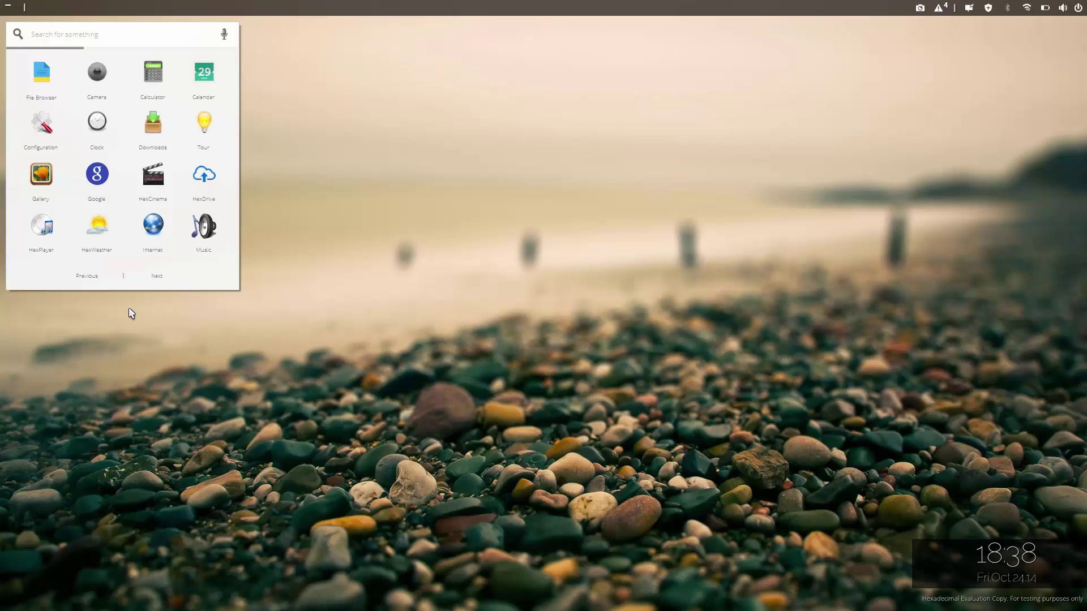
{"action": "left_click", "coordinate": [167, 277]}
{"action": "left_click", "coordinate": [168, 278]}
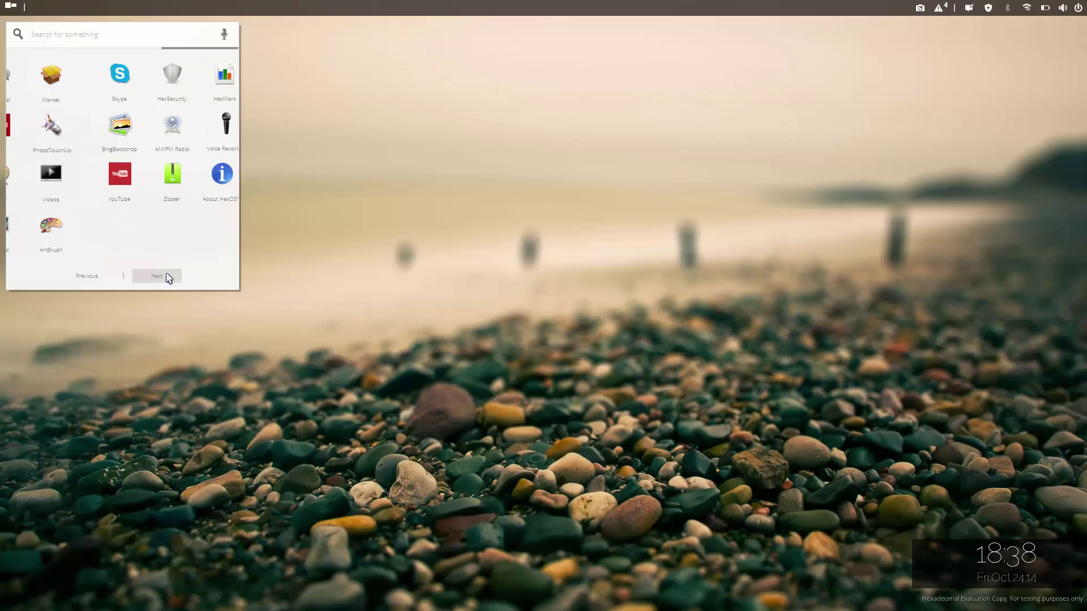
{"action": "left_click", "coordinate": [167, 277]}
{"action": "key", "text": "Escape"}
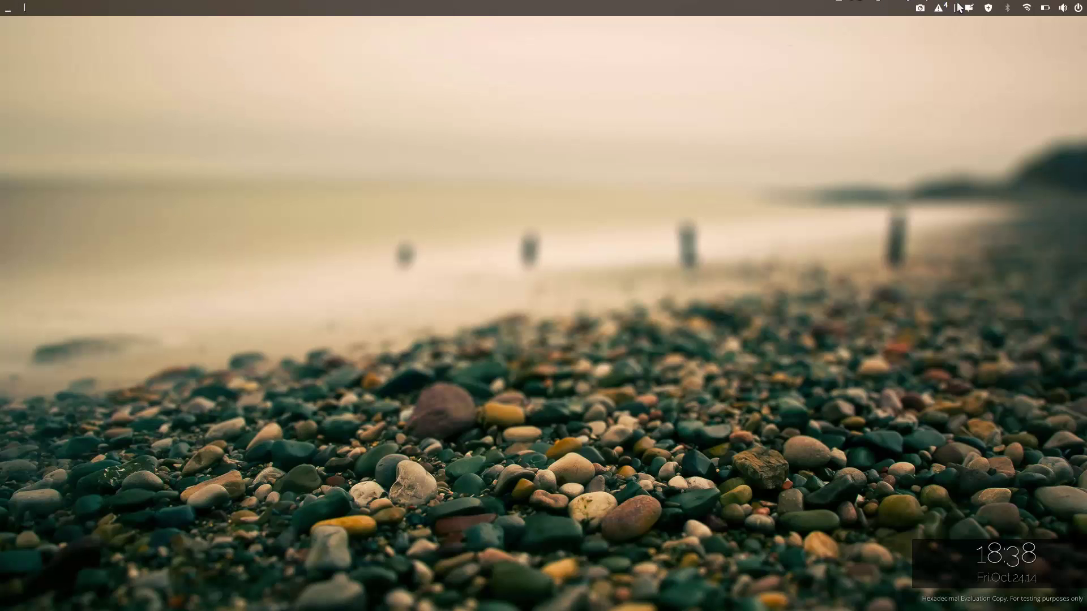
{"action": "left_click", "coordinate": [1079, 9]}
{"action": "left_click", "coordinate": [1046, 8]}
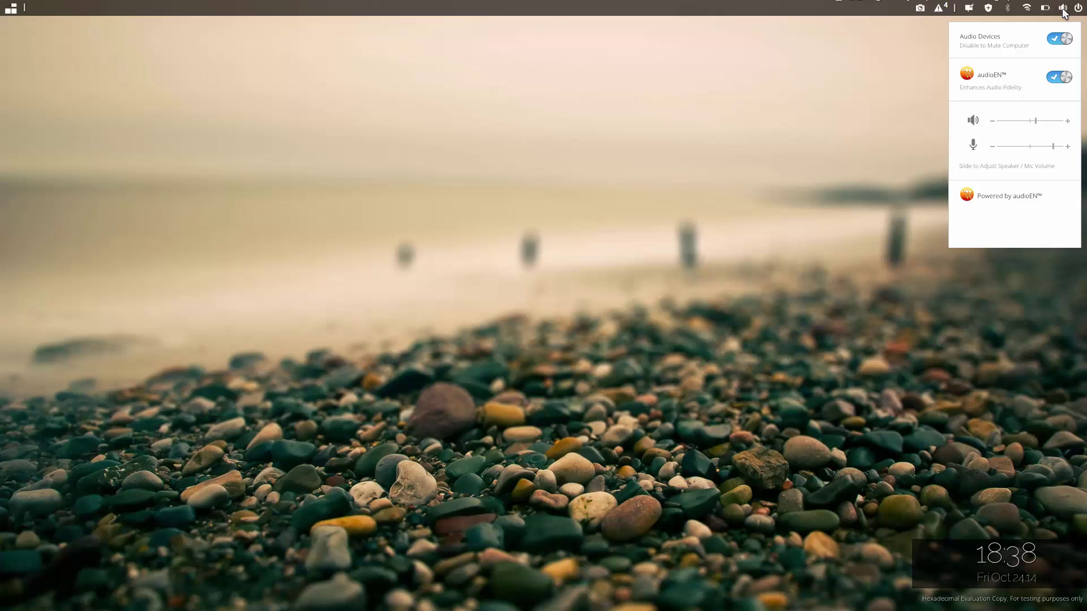
{"action": "left_click", "coordinate": [1027, 8]}
{"action": "left_click", "coordinate": [1008, 9]}
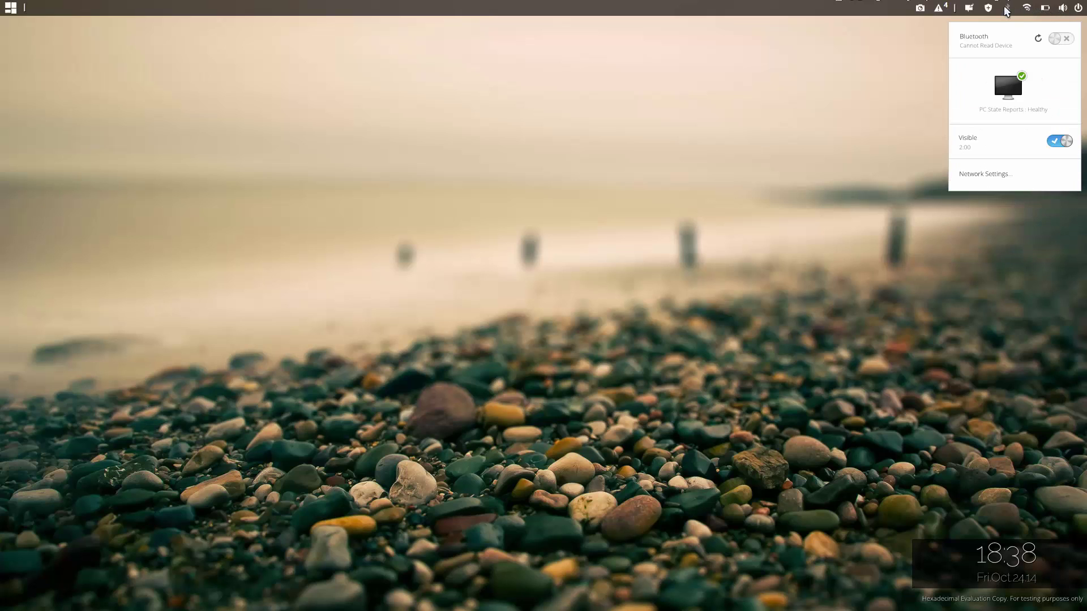
{"action": "left_click", "coordinate": [989, 8]}
{"action": "left_click", "coordinate": [969, 7]}
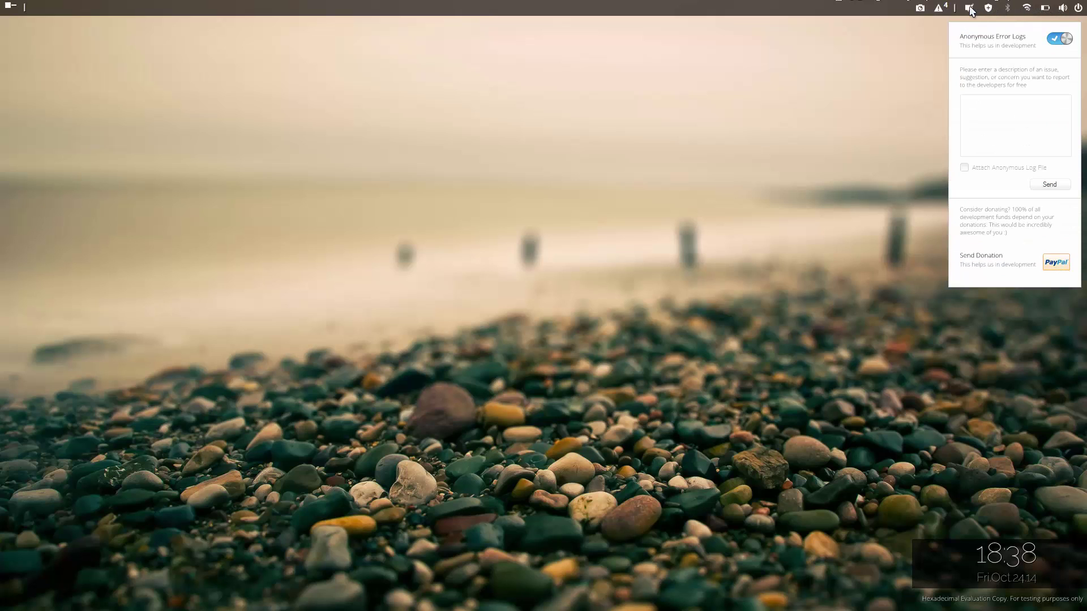
{"action": "left_click", "coordinate": [940, 8]}
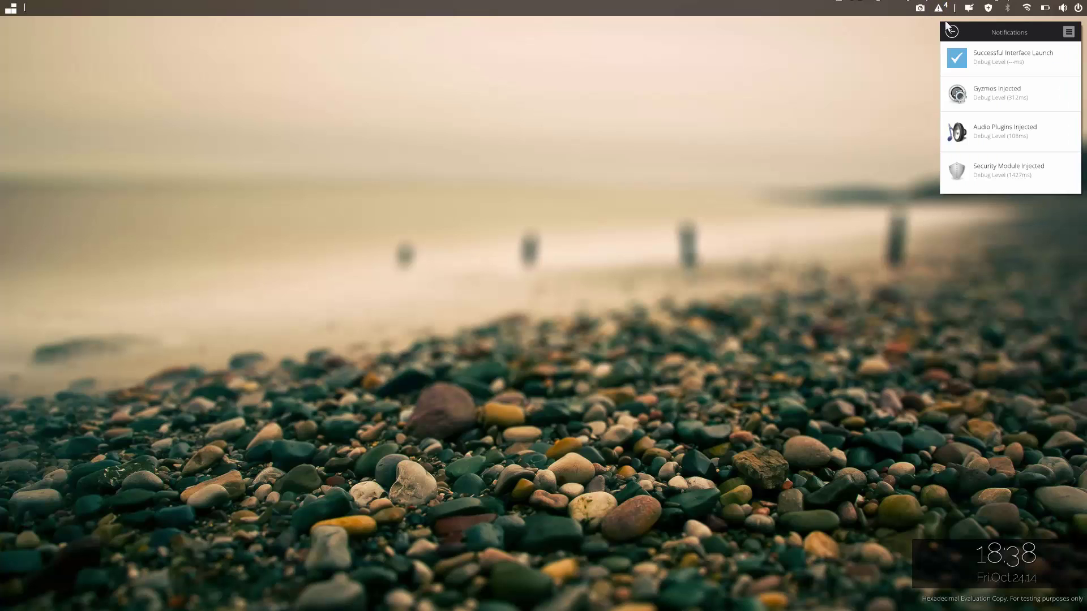
{"action": "left_click", "coordinate": [952, 31]}
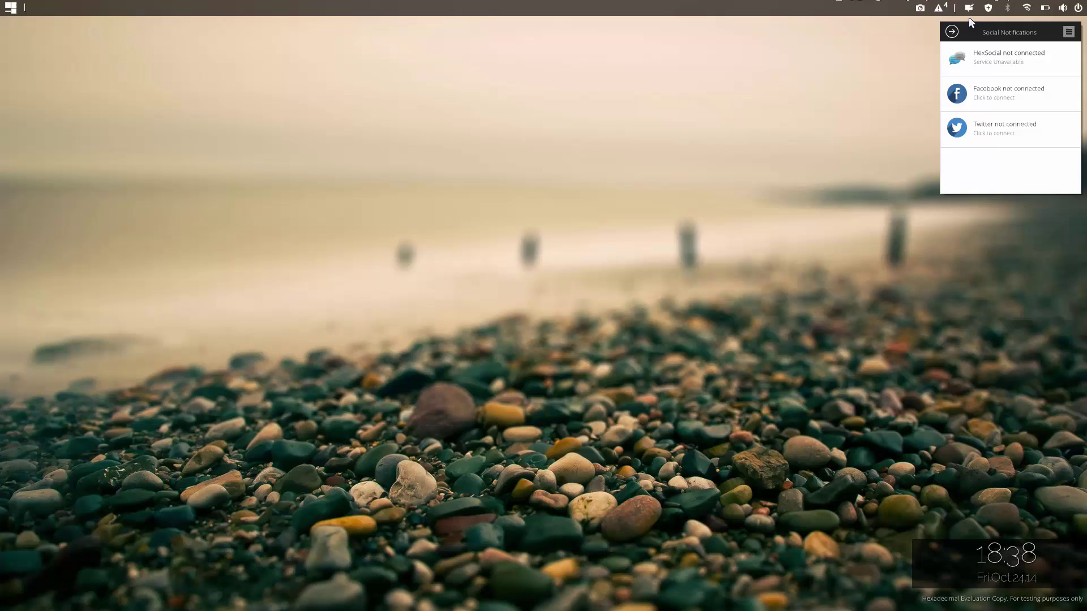
{"action": "left_click", "coordinate": [988, 8]}
{"action": "left_click", "coordinate": [1005, 9]}
{"action": "left_click", "coordinate": [1026, 8]}
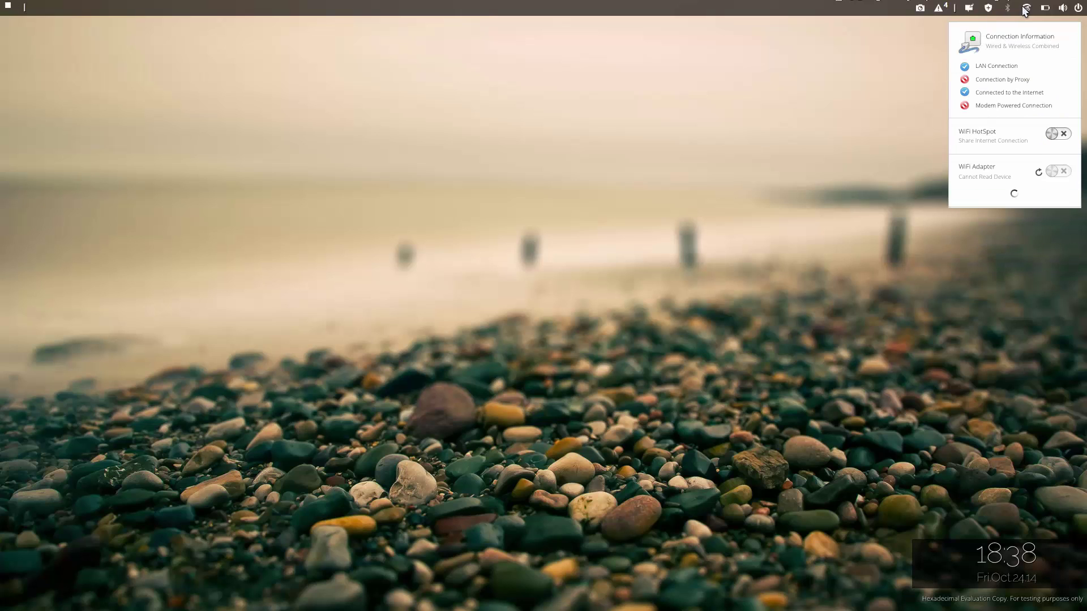
{"action": "left_click", "coordinate": [1045, 8]}
{"action": "left_click", "coordinate": [1063, 8]}
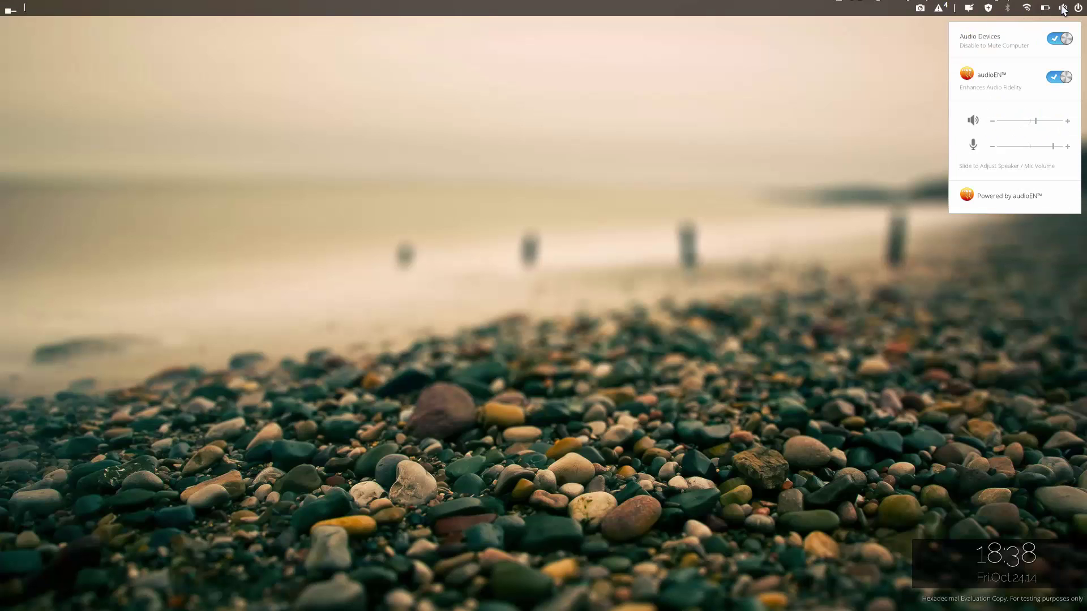
{"action": "left_click", "coordinate": [1078, 8]}
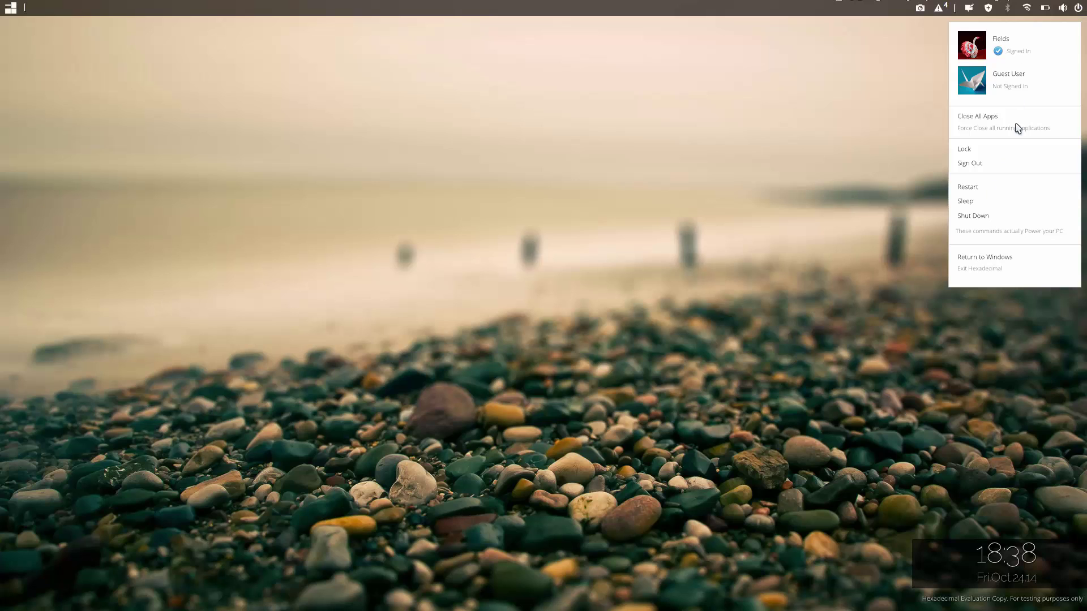
{"action": "left_click", "coordinate": [562, 200]}
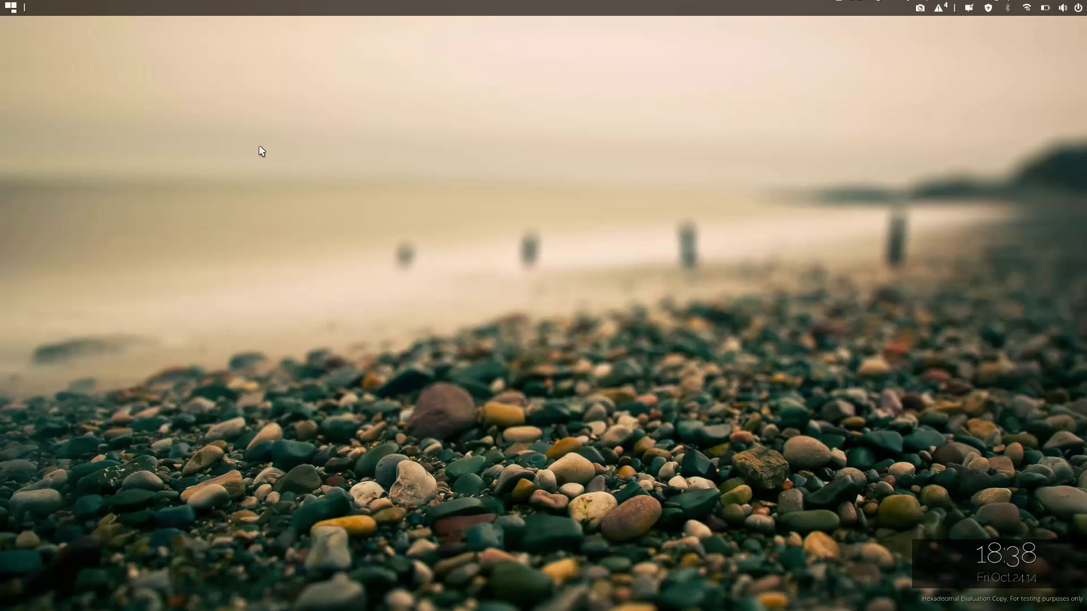
- Launch the File Browser and position its window near the screen centre
{"action": "left_click", "coordinate": [11, 9]}
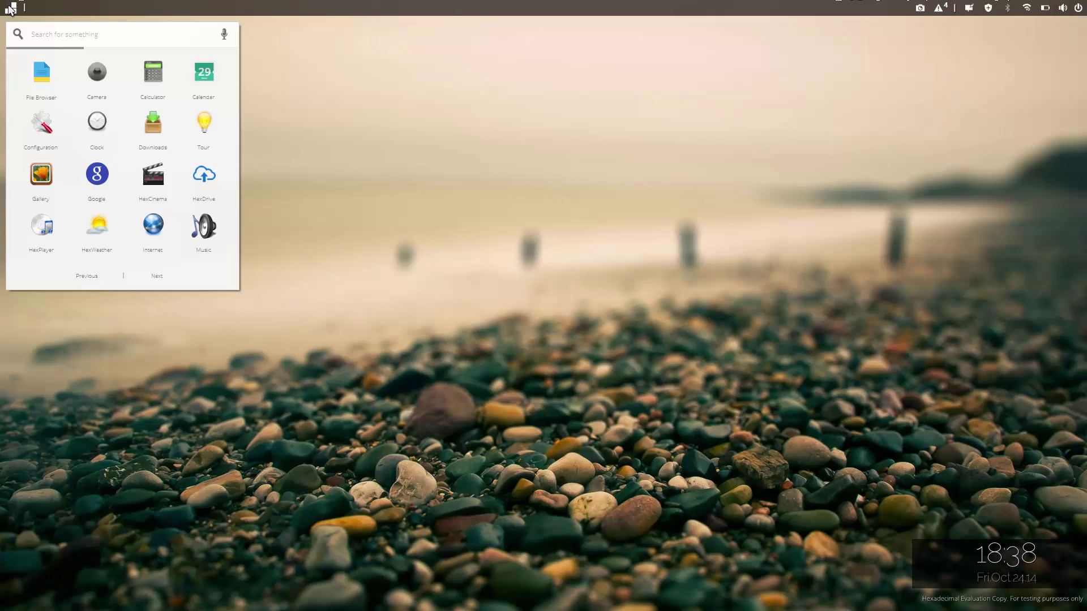
{"action": "left_click", "coordinate": [51, 79]}
{"action": "left_click_drag", "start_coordinate": [259, 62], "coordinate": [521, 124]}
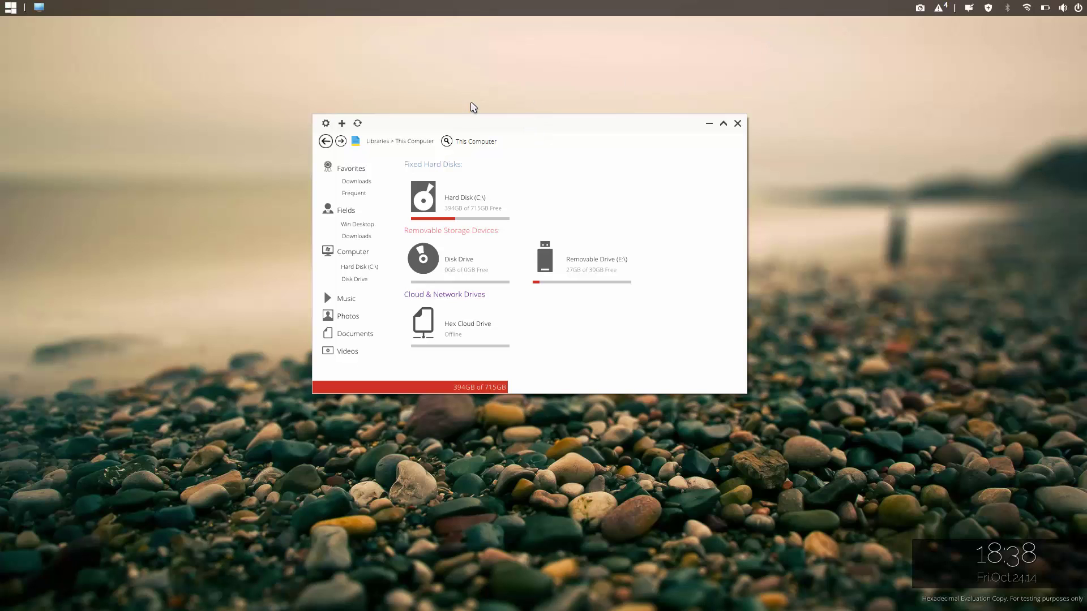
{"action": "left_click_drag", "start_coordinate": [475, 126], "coordinate": [473, 185]}
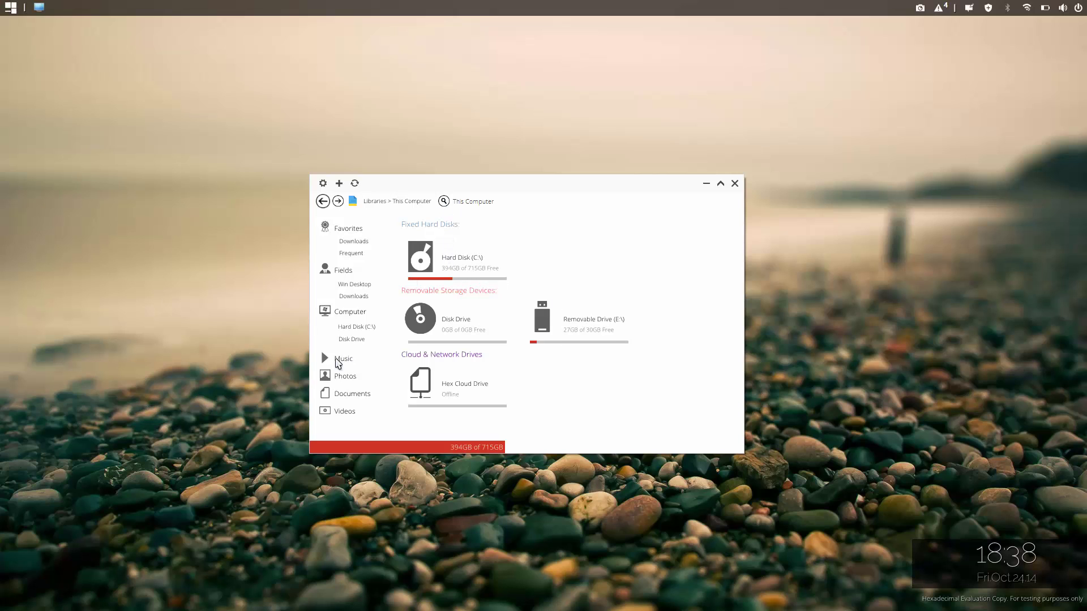
- Go to Music, look inside the Mario folder, then open the Various Music folder
{"action": "left_click", "coordinate": [341, 360]}
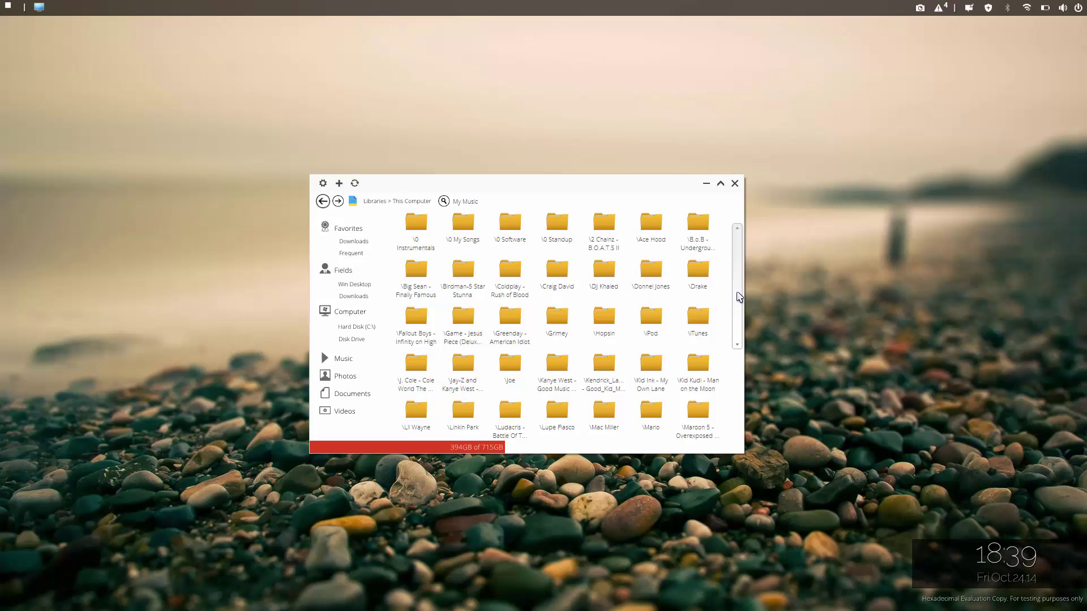
{"action": "left_click_drag", "start_coordinate": [737, 298], "coordinate": [736, 384]}
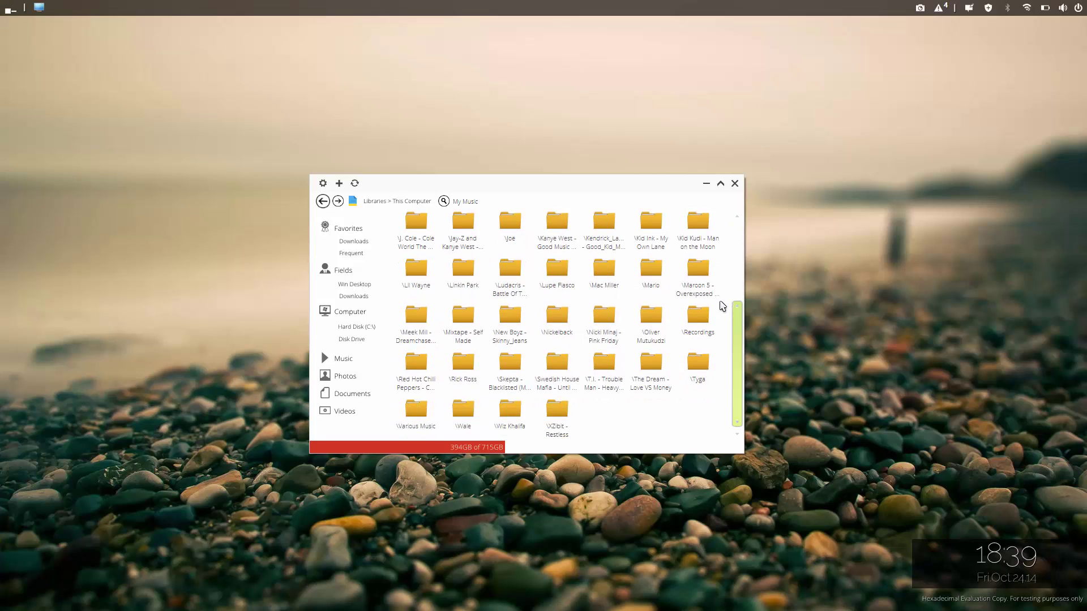
{"action": "left_click", "coordinate": [662, 273]}
{"action": "double_click", "coordinate": [663, 273]}
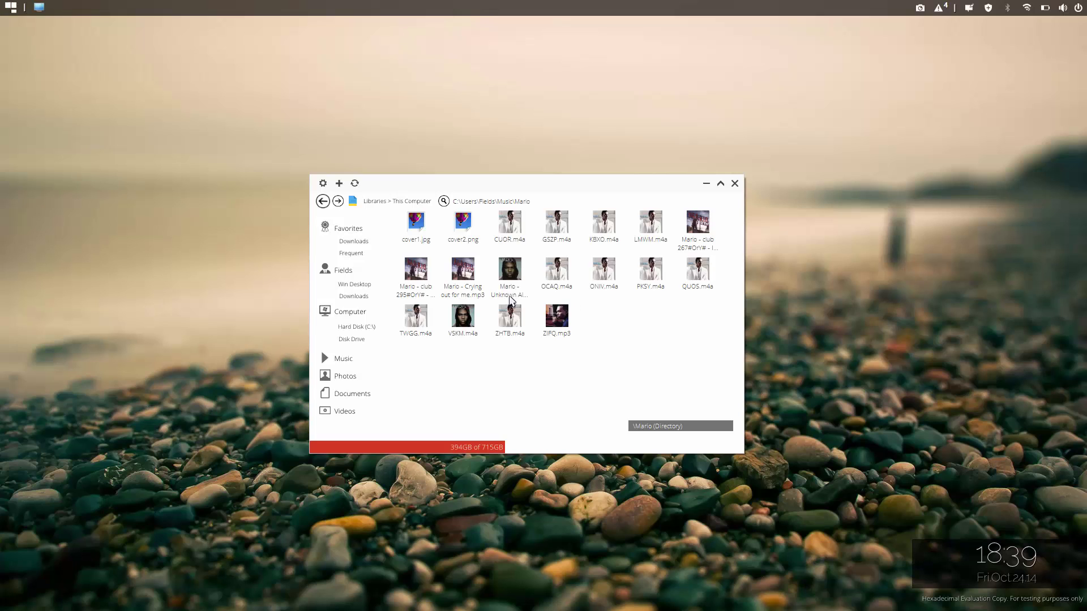
{"action": "left_click", "coordinate": [322, 201]}
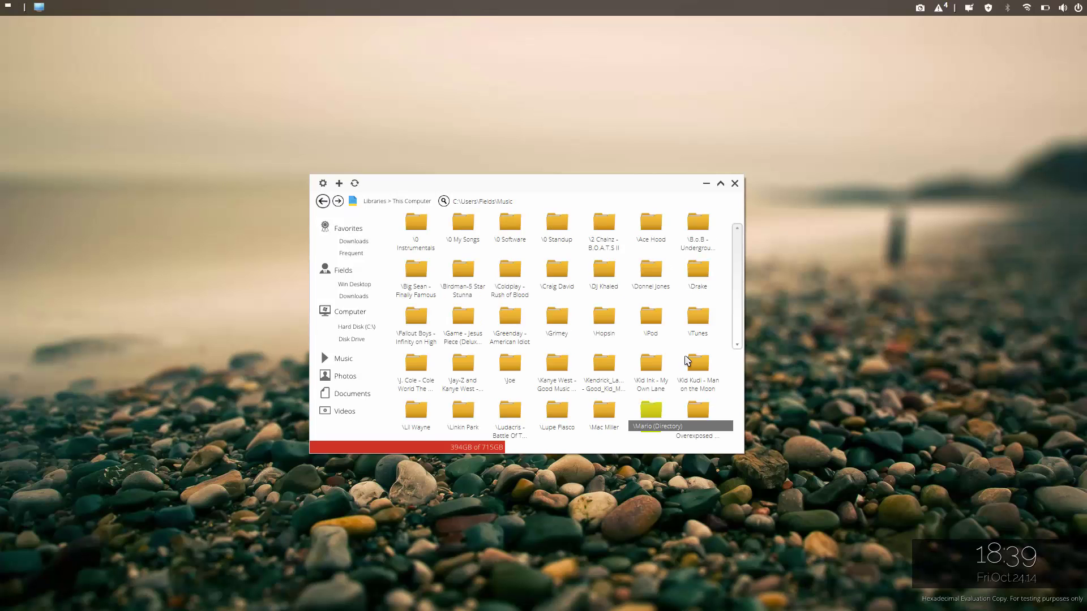
{"action": "scroll", "coordinate": [740, 312], "scroll_direction": "down", "scroll_amount": 2}
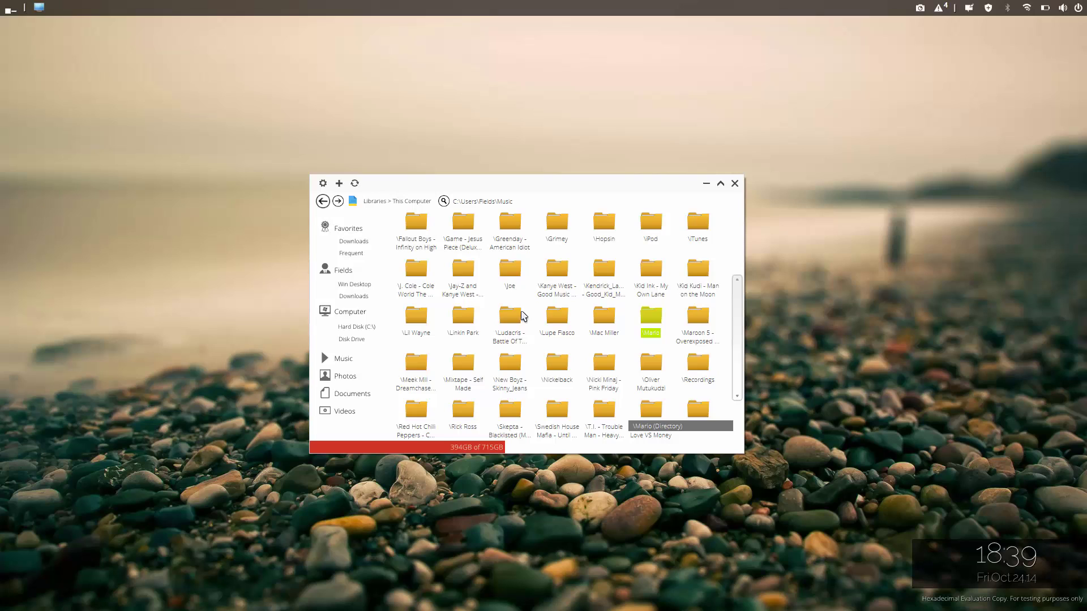
{"action": "left_click", "coordinate": [514, 322]}
{"action": "scroll", "coordinate": [515, 358], "scroll_direction": "down", "scroll_amount": 1}
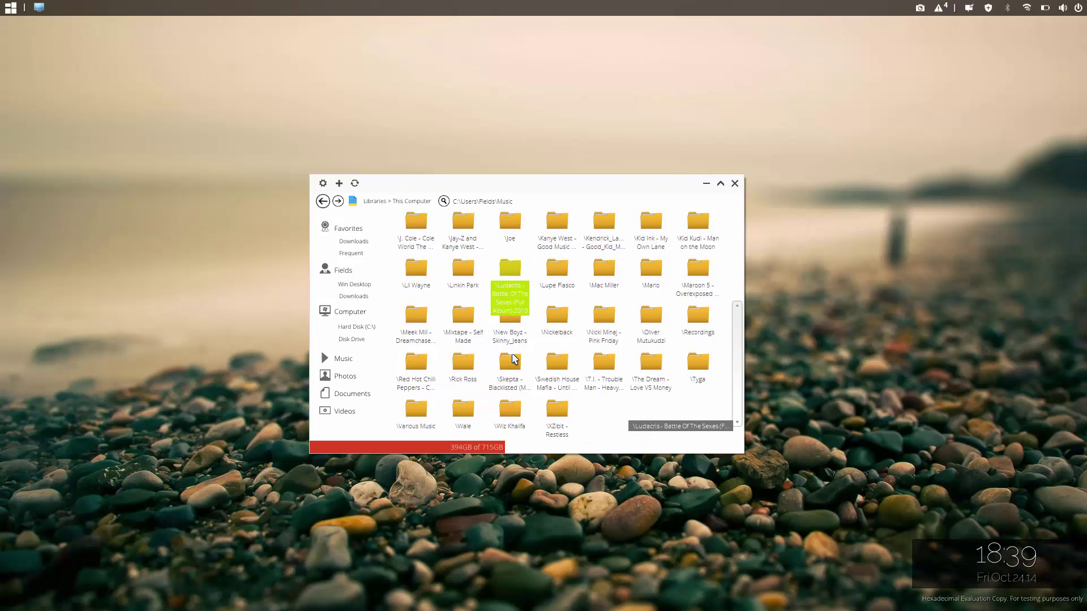
{"action": "double_click", "coordinate": [425, 411]}
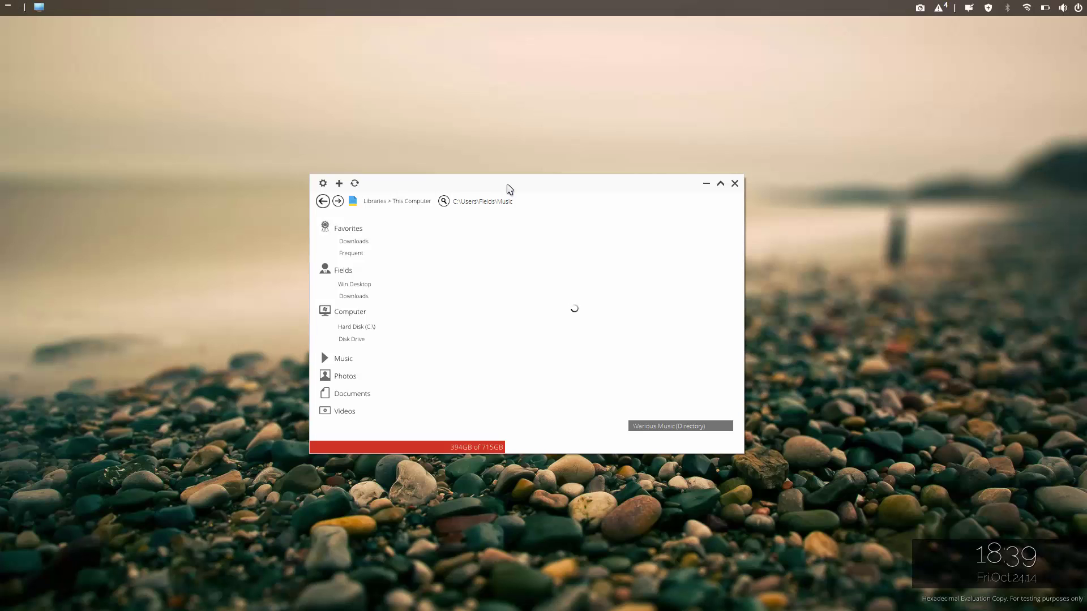
- Move the file window upper right, then launch Calculator and HexPlayer and arrange them
{"action": "left_click_drag", "start_coordinate": [509, 189], "coordinate": [758, 106]}
{"action": "left_click", "coordinate": [13, 9]}
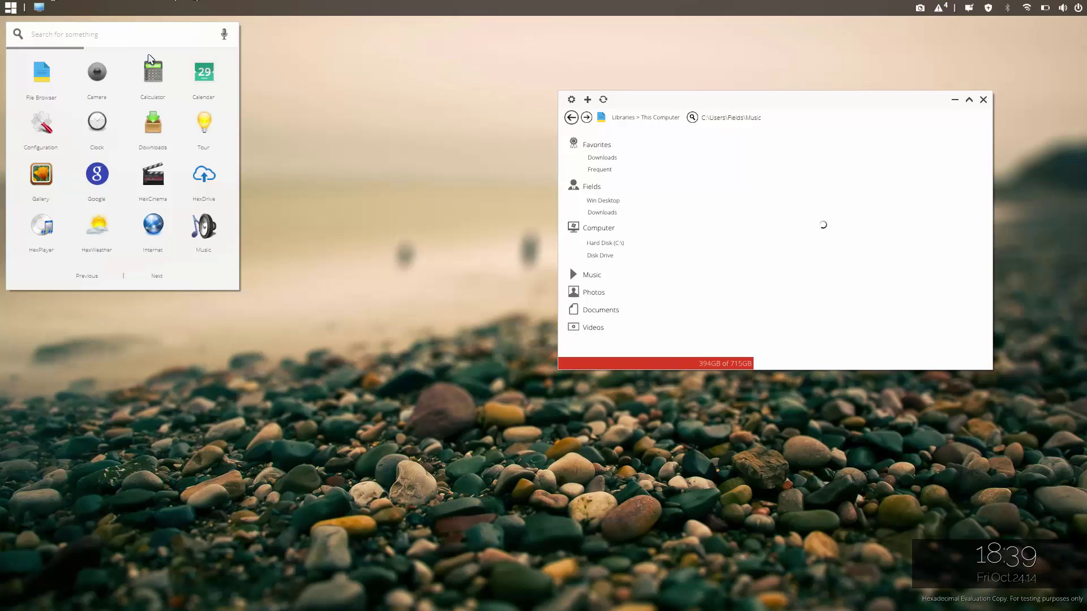
{"action": "left_click", "coordinate": [152, 63]}
{"action": "left_click_drag", "start_coordinate": [118, 73], "coordinate": [218, 83]}
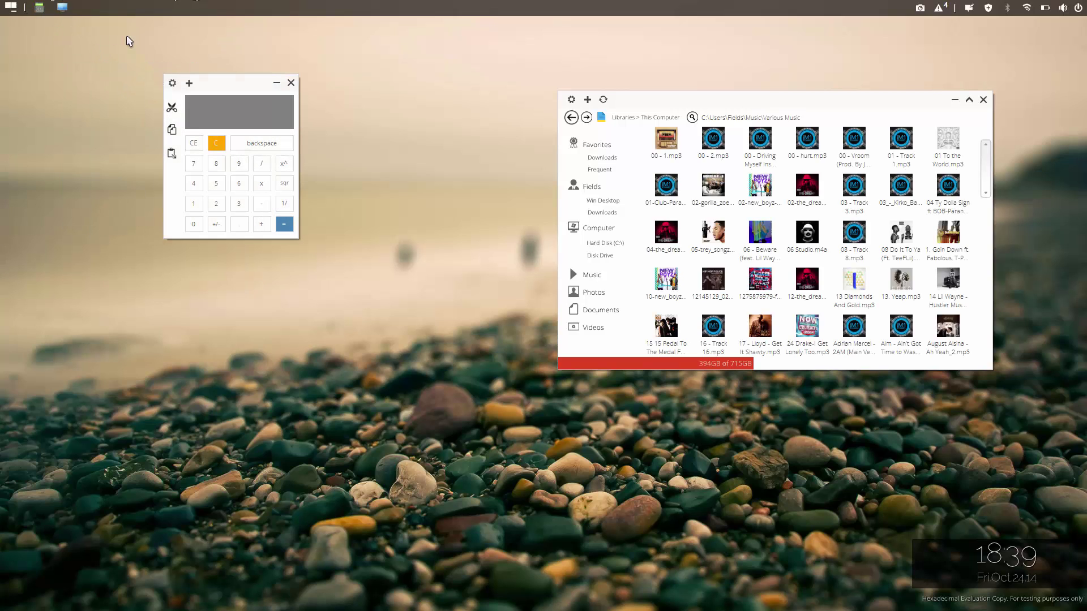
{"action": "left_click", "coordinate": [8, 11]}
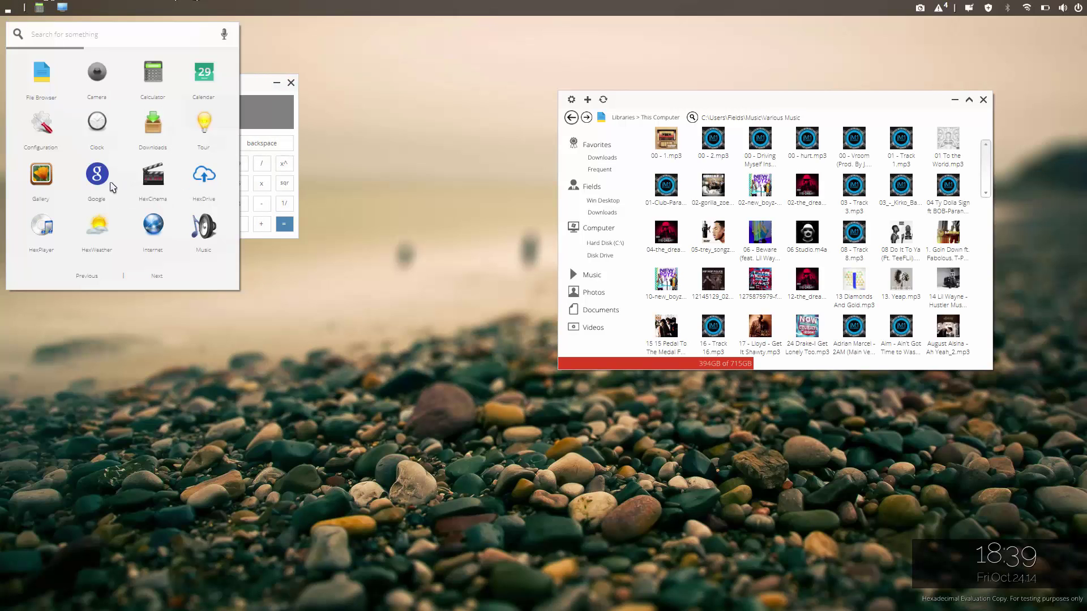
{"action": "left_click", "coordinate": [55, 216]}
{"action": "left_click_drag", "start_coordinate": [279, 84], "coordinate": [461, 247]}
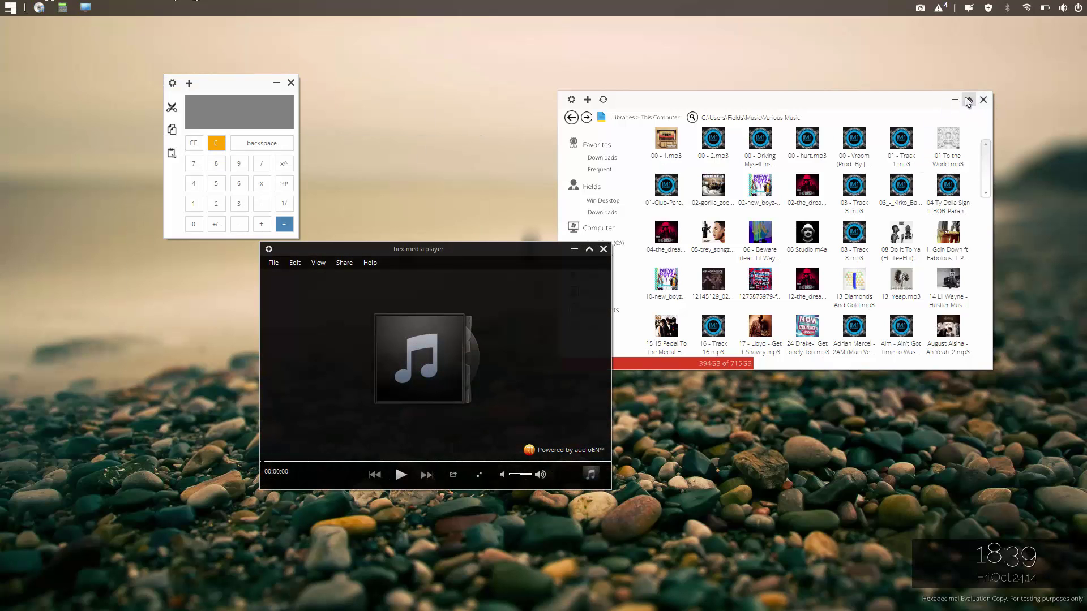
- Minimise the music folder, media player and calculator, restore all three, and shift the player up-left
{"action": "left_click_drag", "start_coordinate": [961, 102], "coordinate": [961, 6]}
{"action": "left_click", "coordinate": [569, 247]}
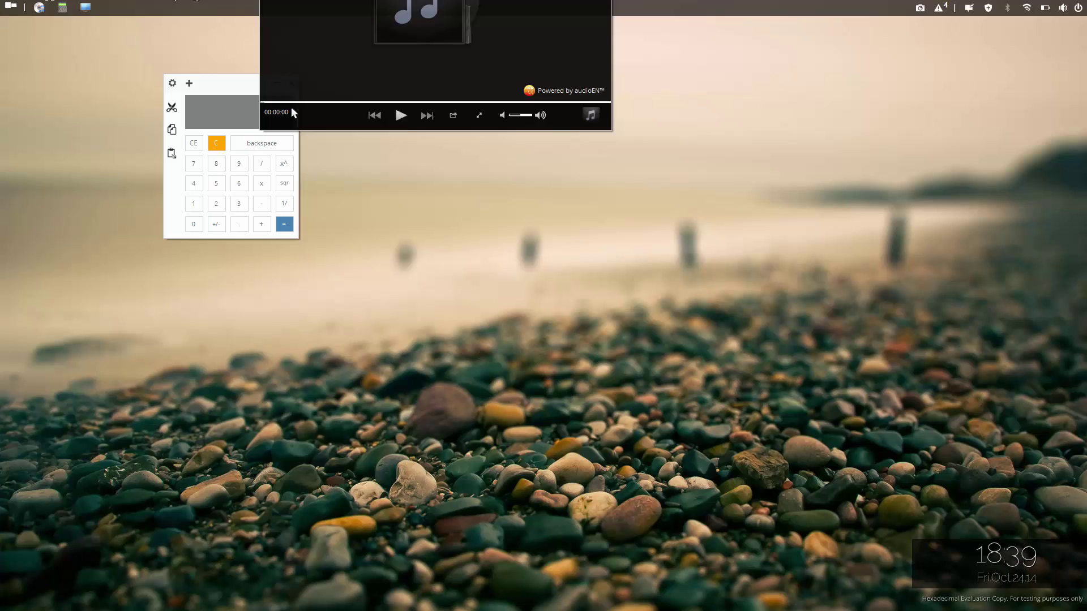
{"action": "left_click", "coordinate": [277, 83]}
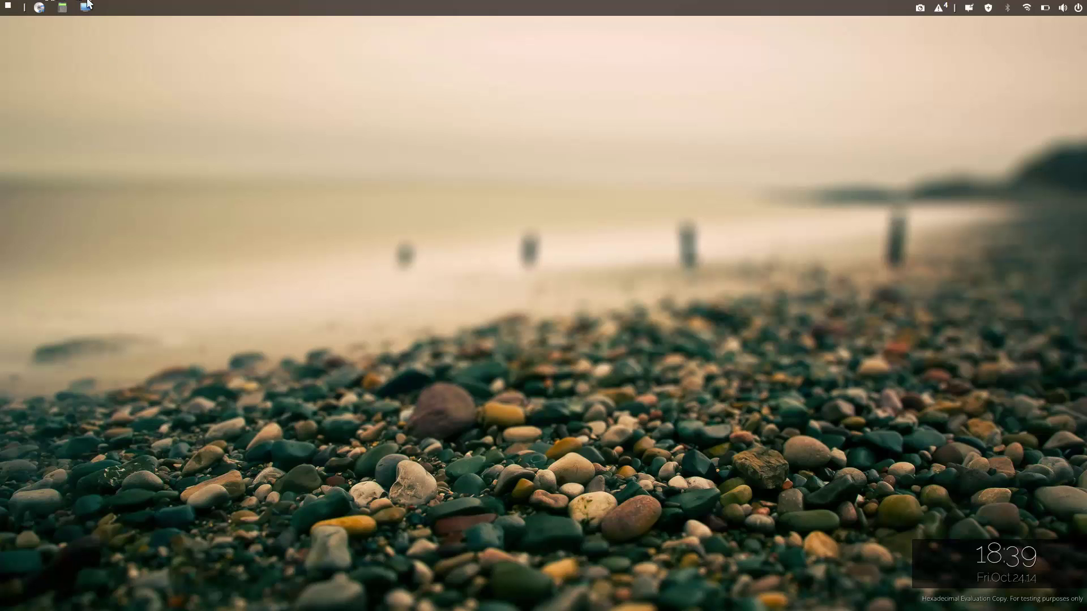
{"action": "left_click", "coordinate": [87, 8]}
{"action": "left_click", "coordinate": [62, 9]}
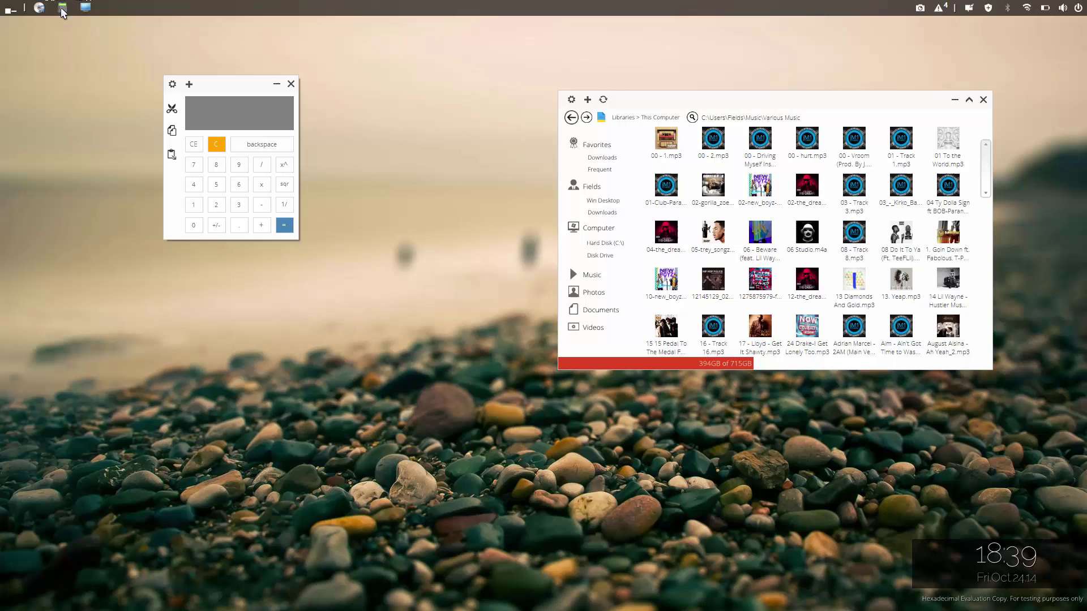
{"action": "left_click", "coordinate": [40, 9]}
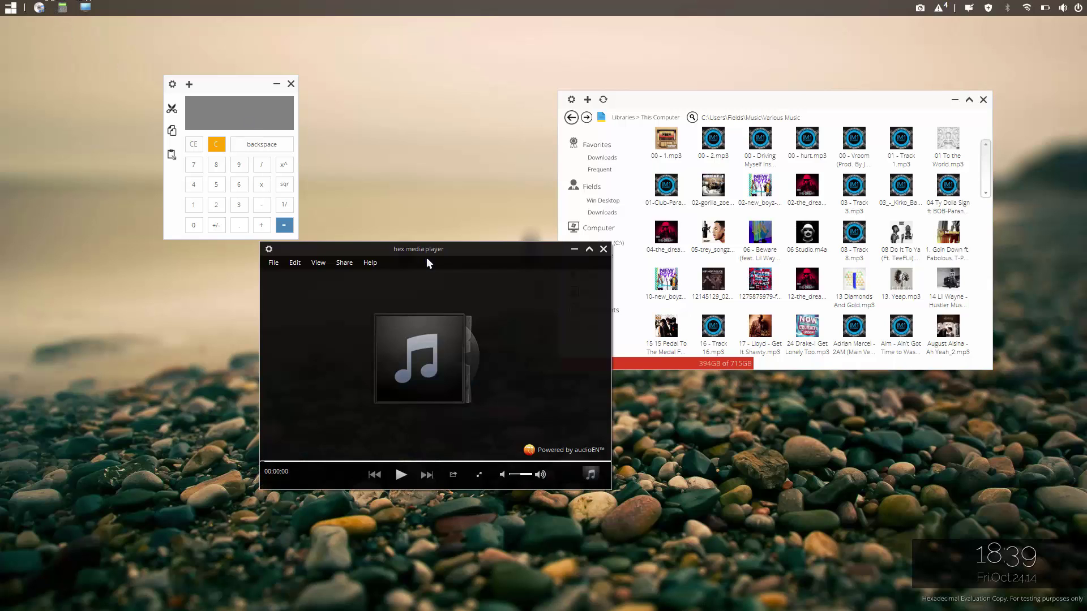
{"action": "left_click_drag", "start_coordinate": [432, 249], "coordinate": [370, 187]}
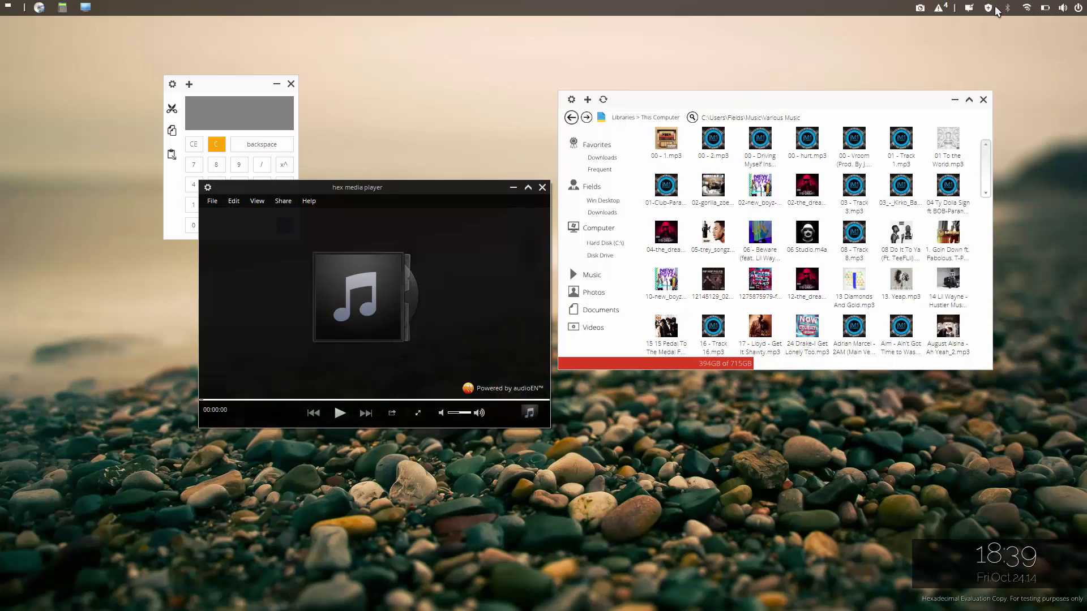
- Close all running apps from the power menu, confirming the prompt
{"action": "left_click", "coordinate": [1079, 8]}
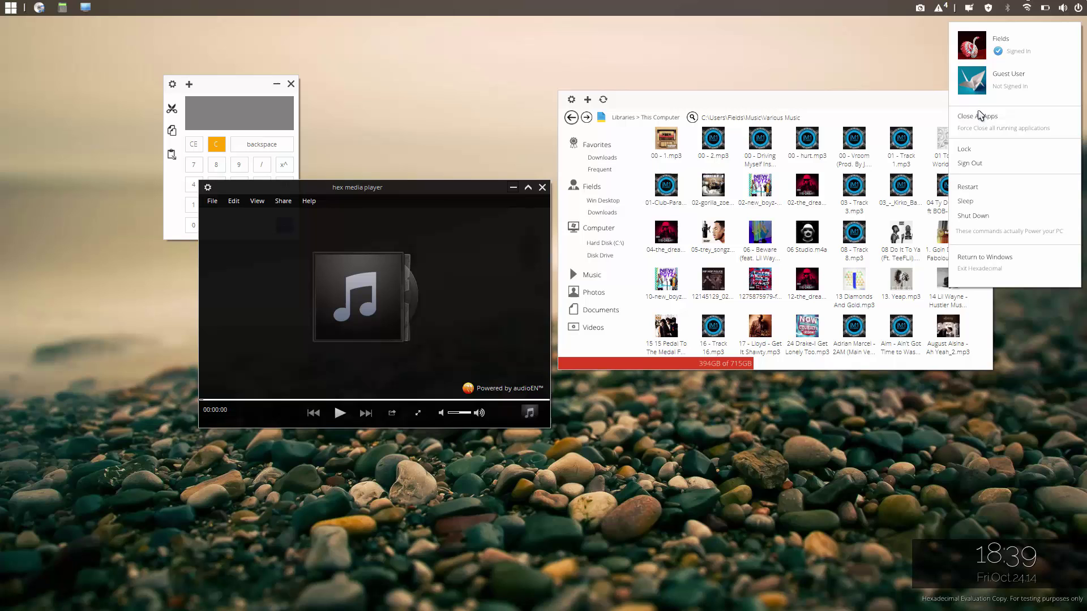
{"action": "left_click", "coordinate": [991, 117]}
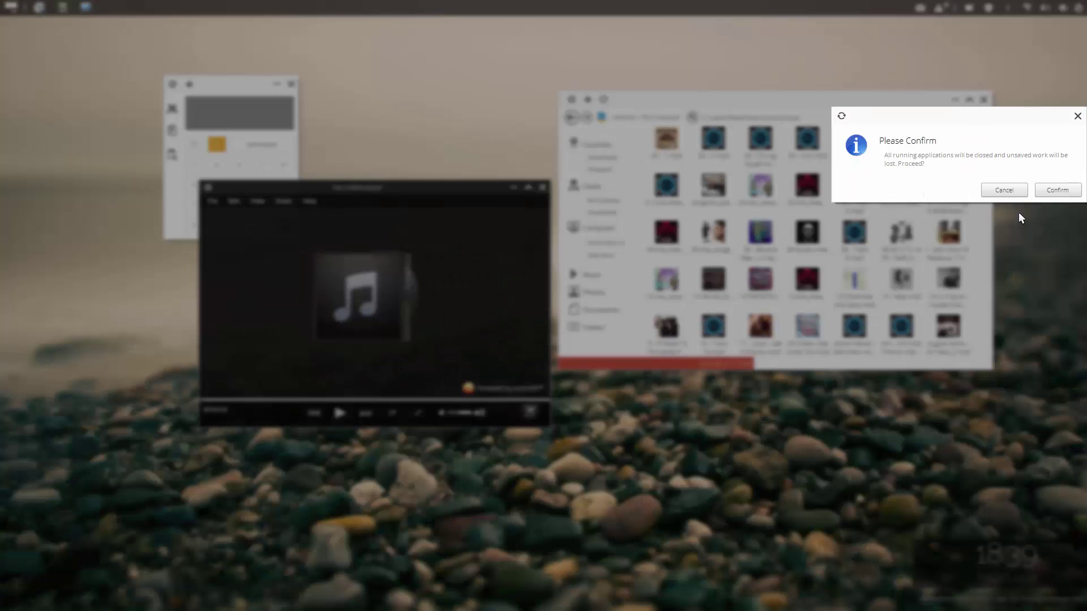
{"action": "left_click", "coordinate": [1043, 190]}
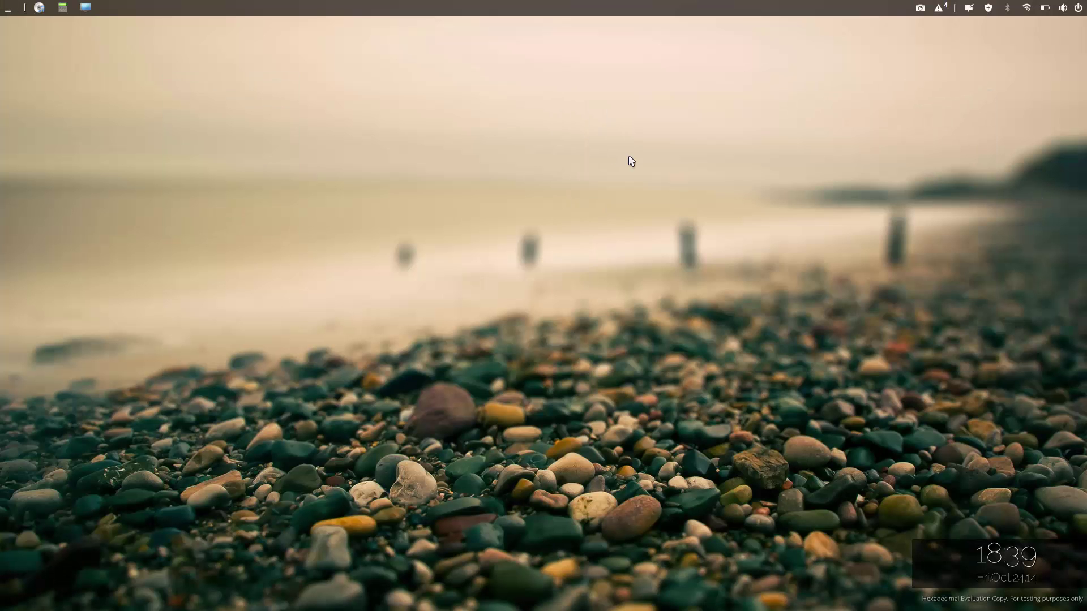
- Launch Writer from the second page of apps and centre its window
{"action": "left_click", "coordinate": [10, 9]}
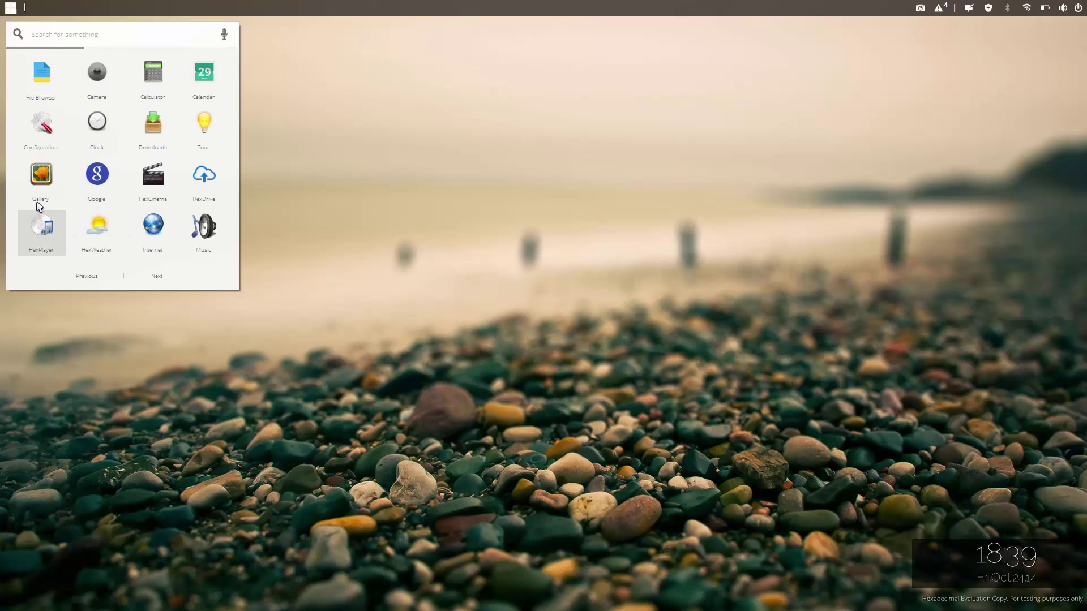
{"action": "left_click", "coordinate": [156, 276]}
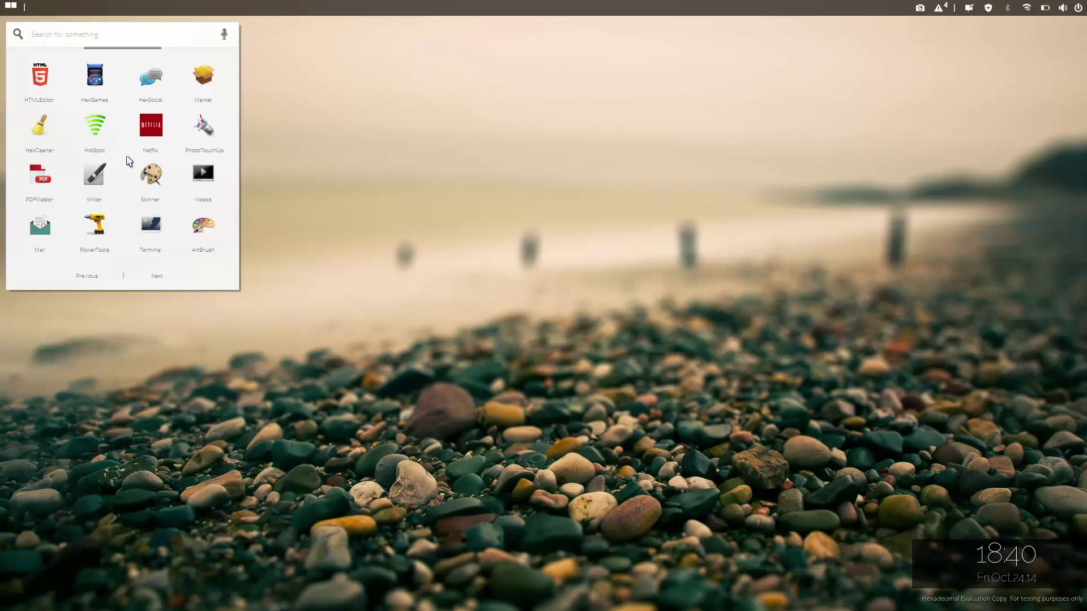
{"action": "left_click", "coordinate": [95, 190]}
{"action": "left_click_drag", "start_coordinate": [213, 127], "coordinate": [491, 190]}
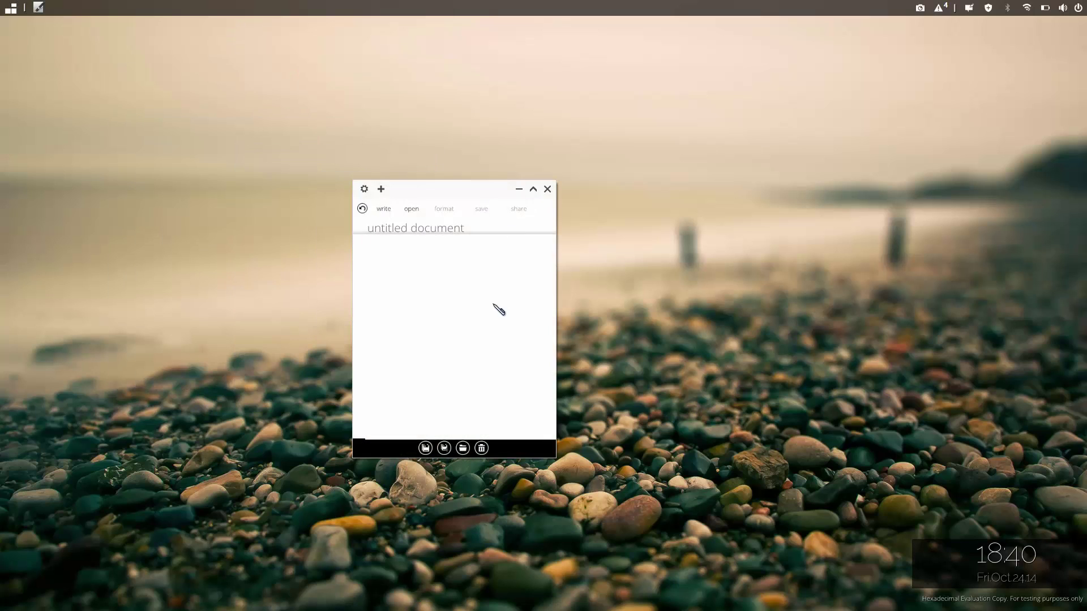
- Move Writer up-left and load Lorem Ipsum Sample.txt into it
{"action": "left_click_drag", "start_coordinate": [424, 196], "coordinate": [264, 177]}
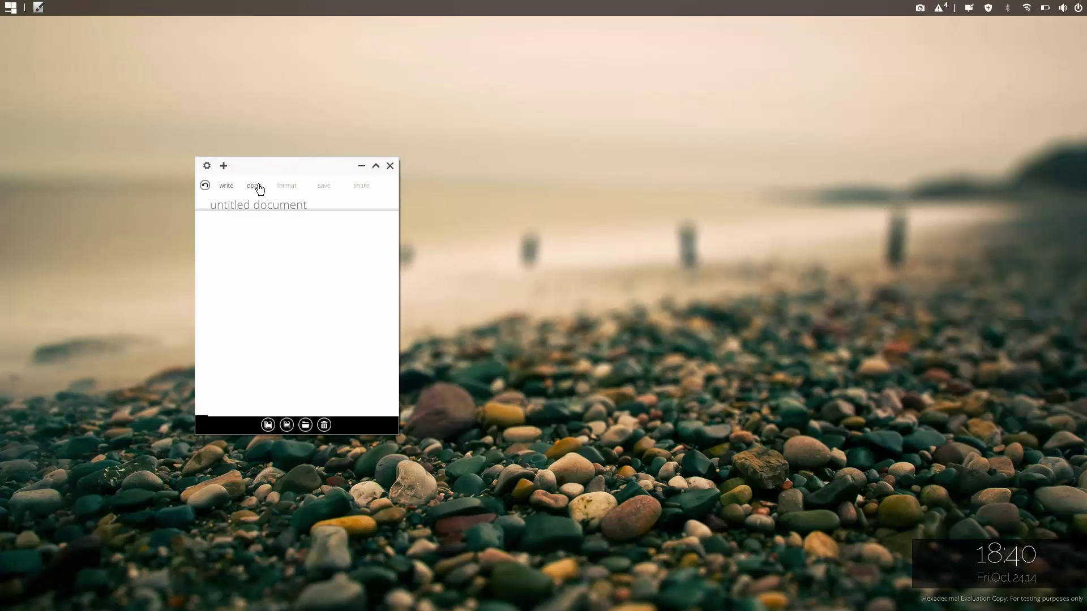
{"action": "left_click", "coordinate": [255, 185]}
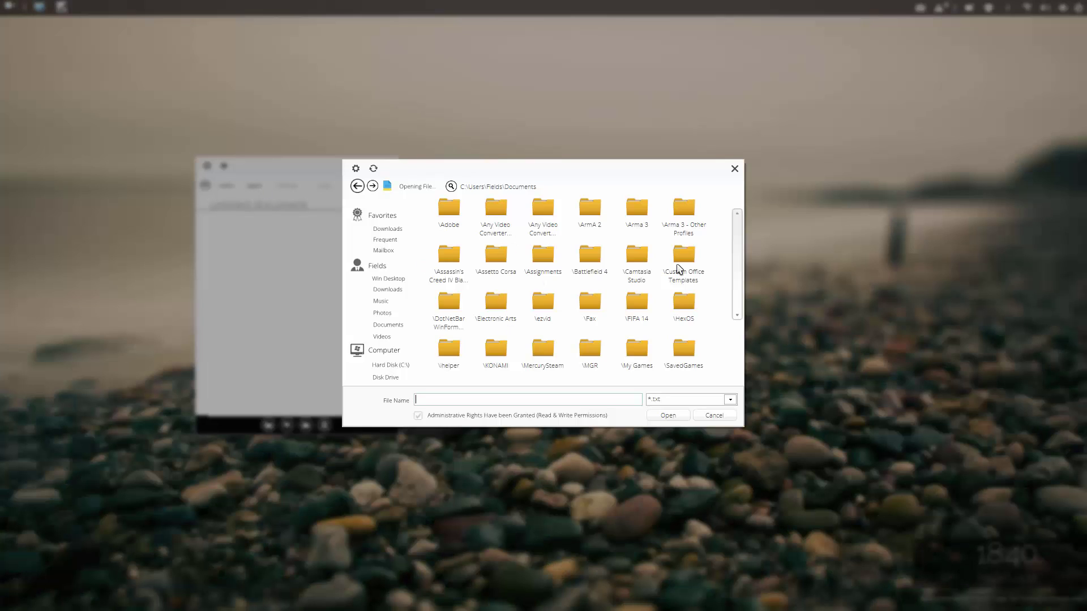
{"action": "left_click_drag", "start_coordinate": [736, 277], "coordinate": [724, 344]}
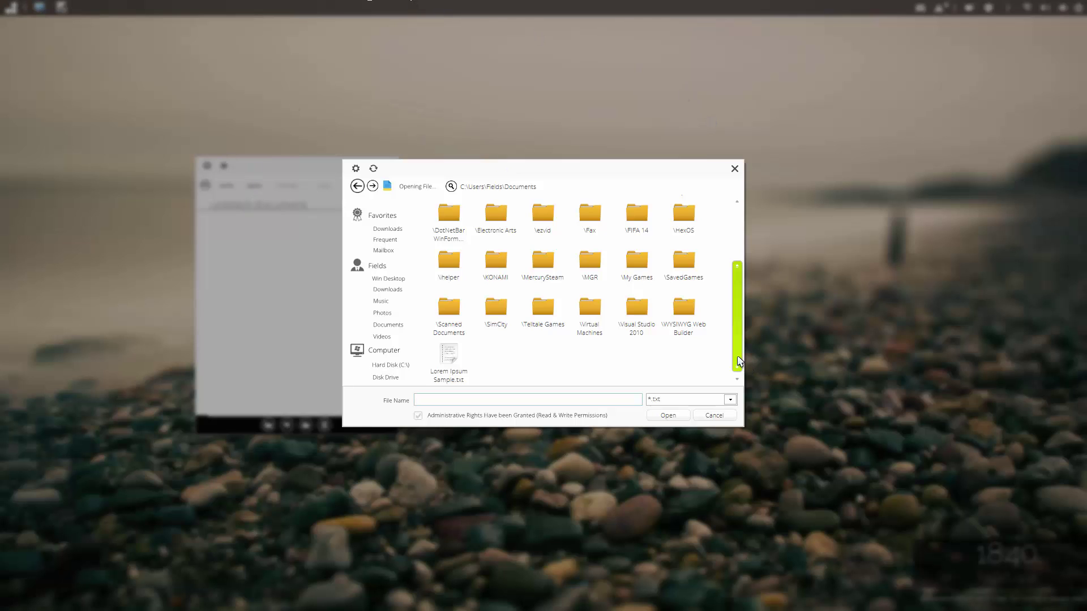
{"action": "left_click", "coordinate": [459, 358]}
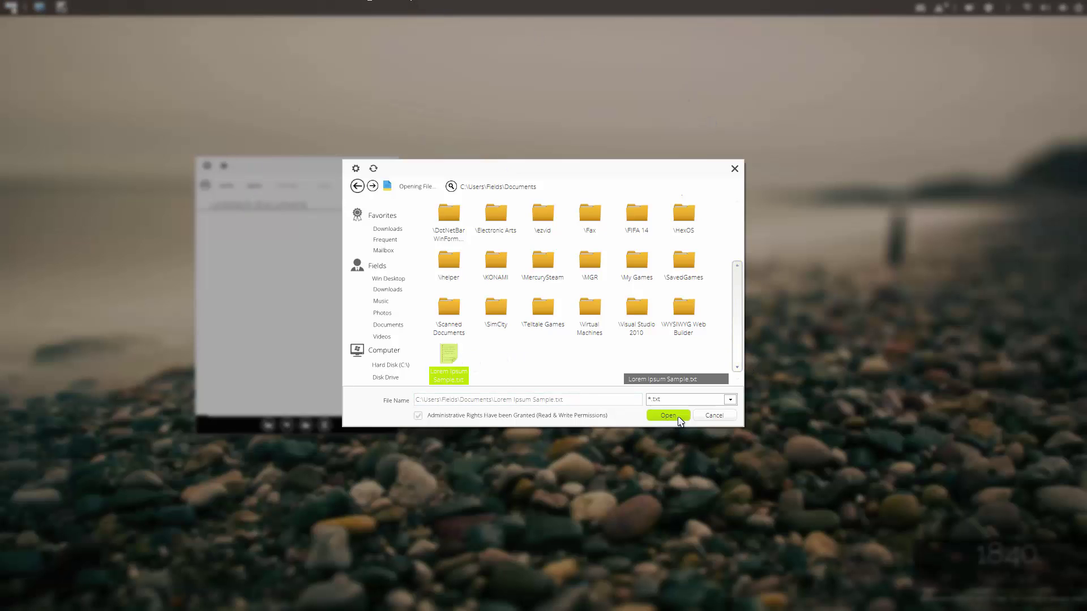
{"action": "left_click", "coordinate": [671, 417]}
- Check the supported file types in the open dialog, keep .txt, and cancel
{"action": "left_click", "coordinate": [252, 190]}
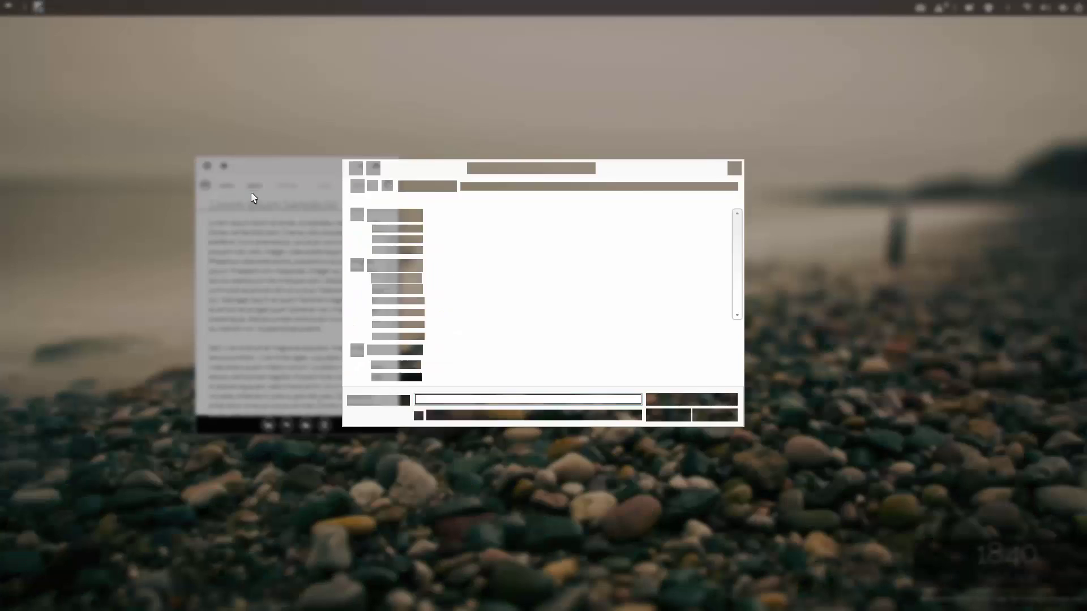
{"action": "left_click", "coordinate": [728, 400]}
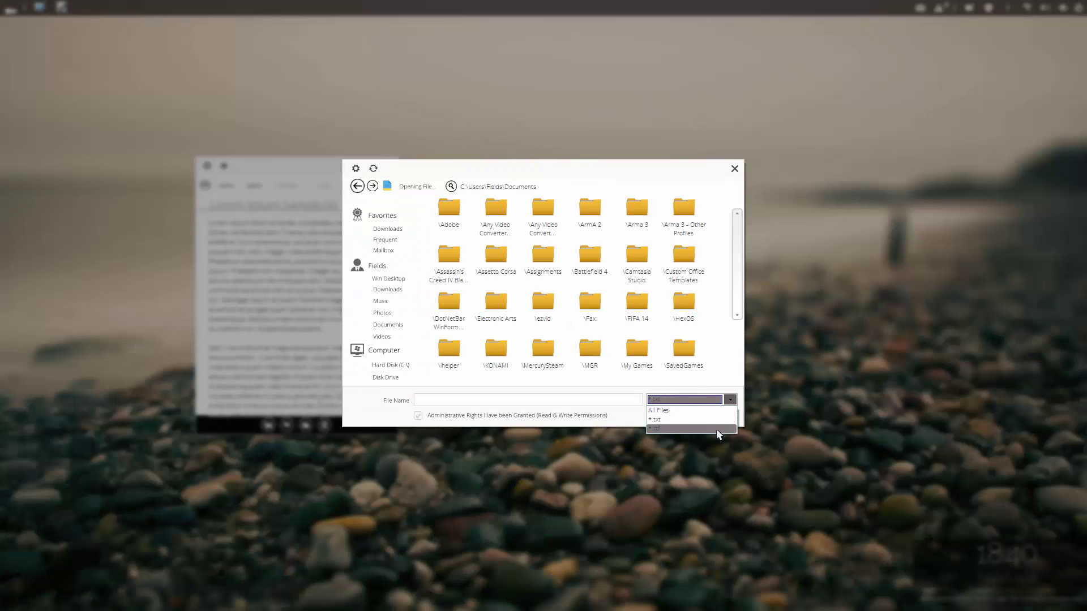
{"action": "left_click", "coordinate": [725, 399]}
{"action": "left_click", "coordinate": [719, 415]}
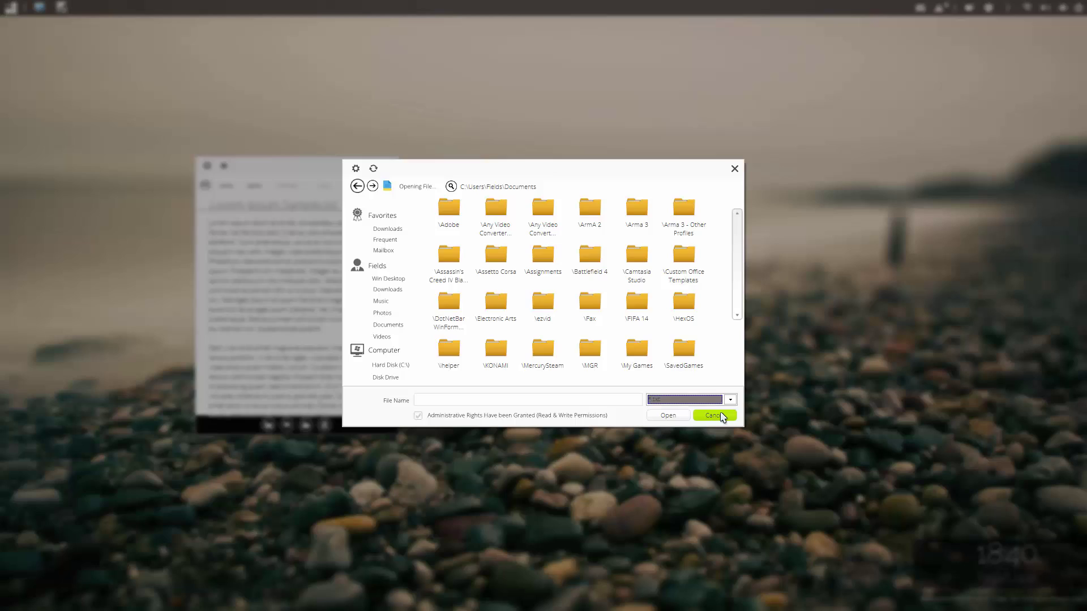
- Close Writer and page through the app launcher to the page listing Terminal
{"action": "left_click", "coordinate": [389, 166]}
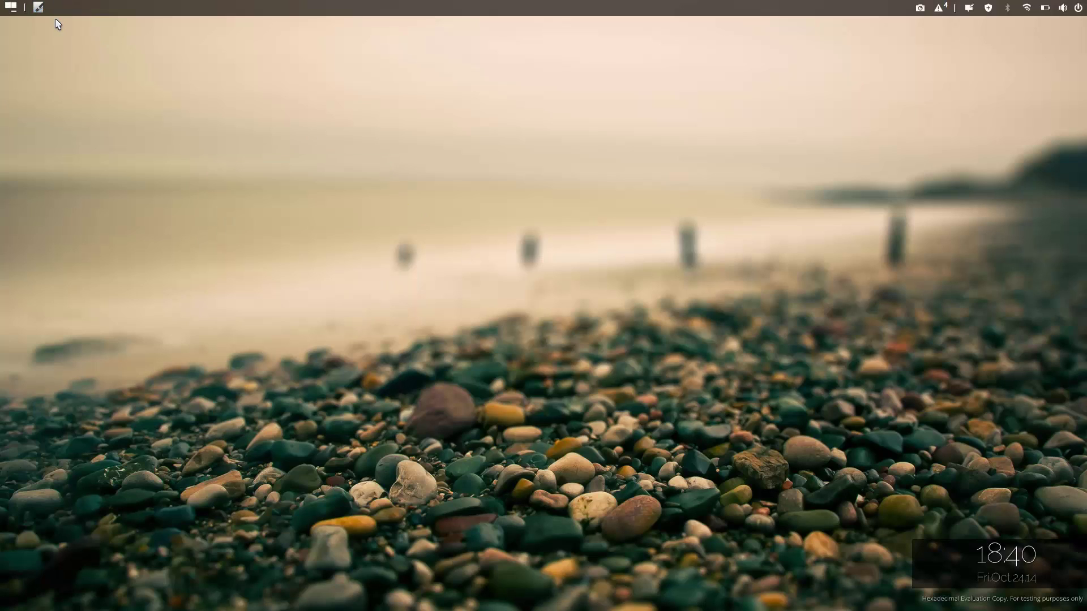
{"action": "left_click", "coordinate": [10, 7]}
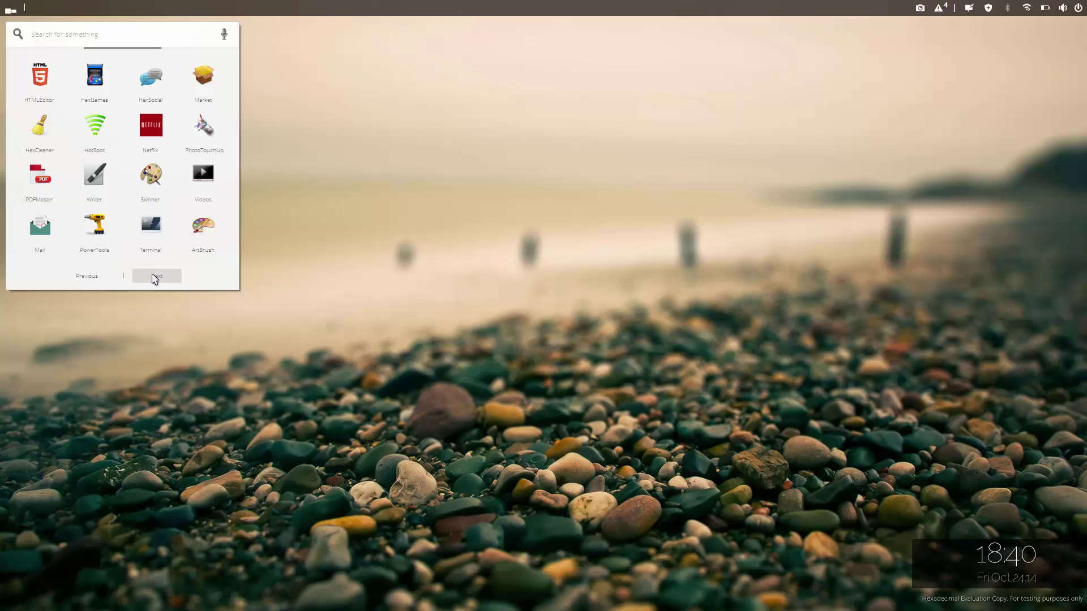
{"action": "left_click", "coordinate": [154, 277]}
{"action": "left_click", "coordinate": [155, 277]}
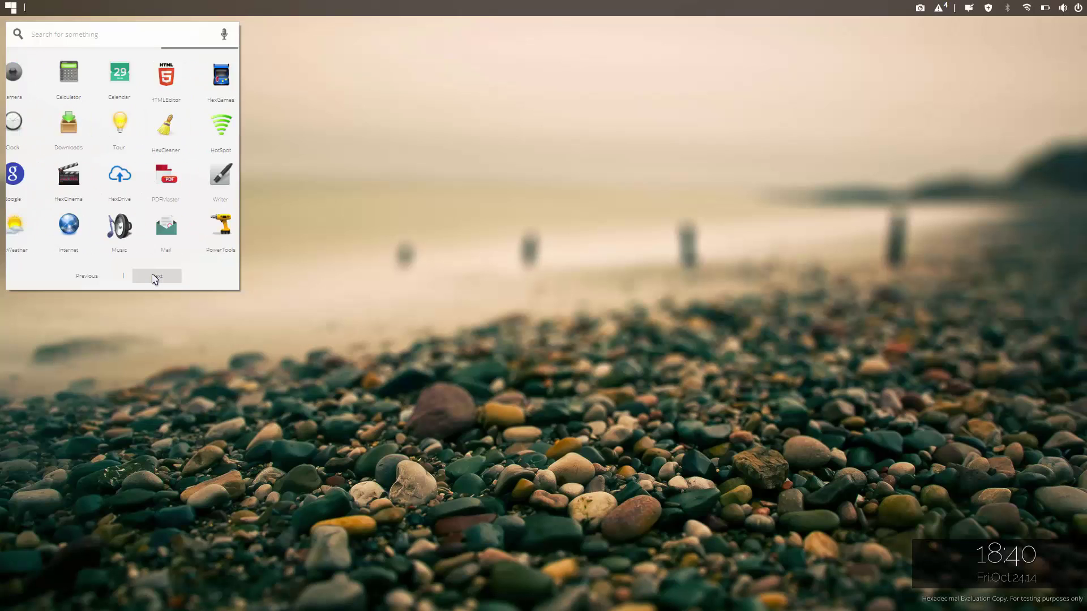
{"action": "left_click", "coordinate": [155, 277]}
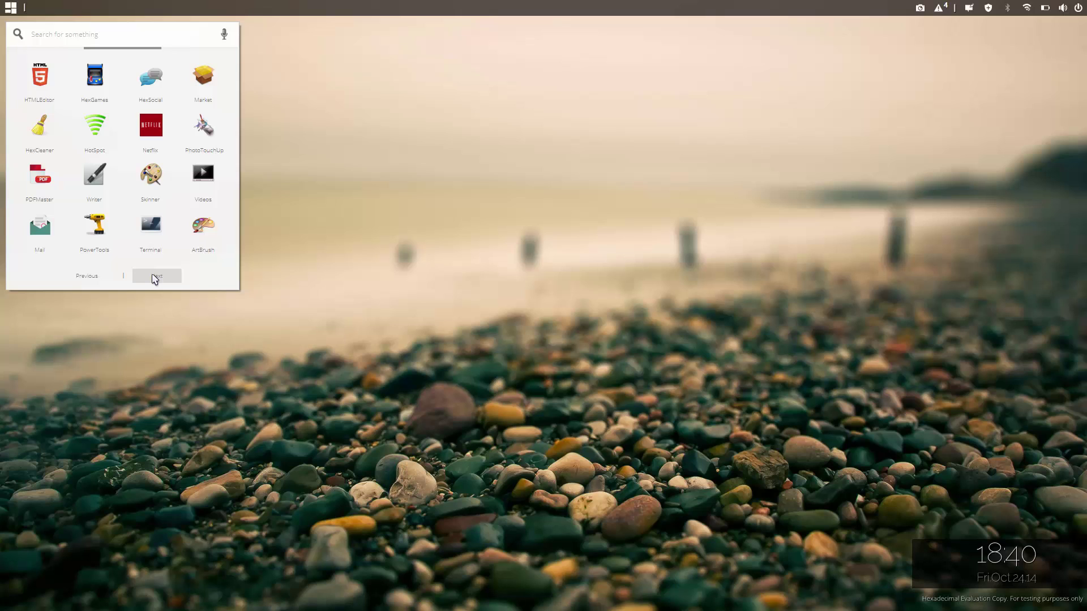
{"action": "left_click", "coordinate": [154, 277]}
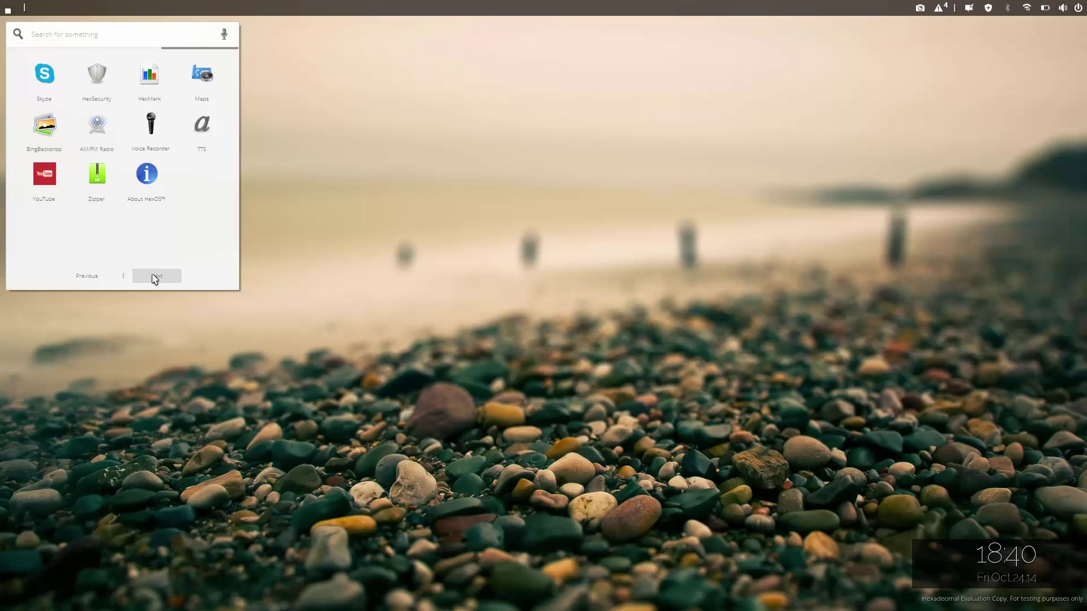
{"action": "left_click", "coordinate": [154, 277]}
{"action": "left_click", "coordinate": [155, 277]}
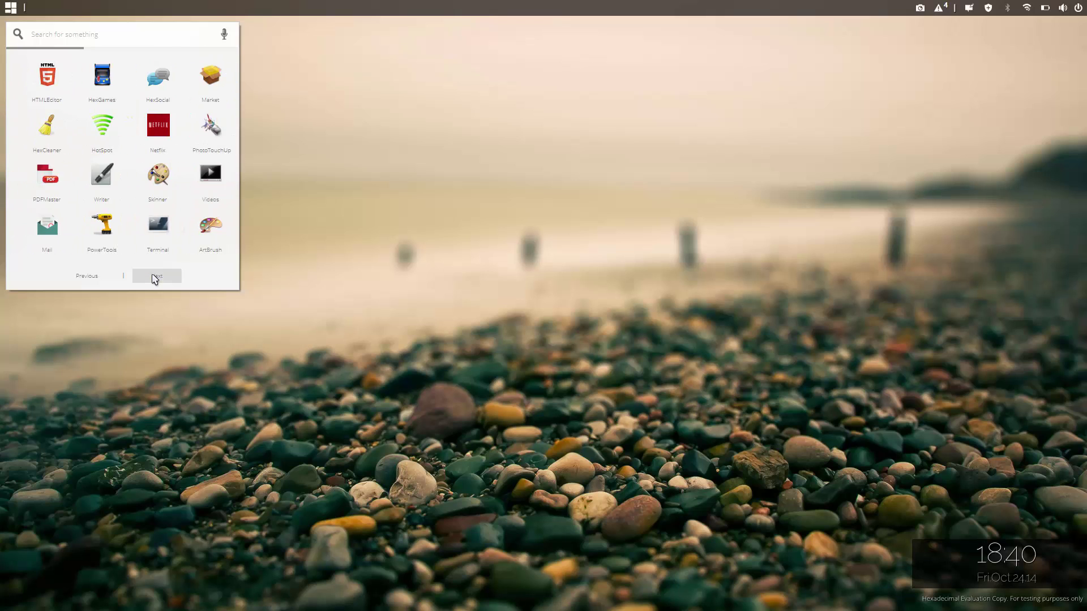
{"action": "left_click", "coordinate": [154, 277]}
{"action": "left_click", "coordinate": [155, 277]}
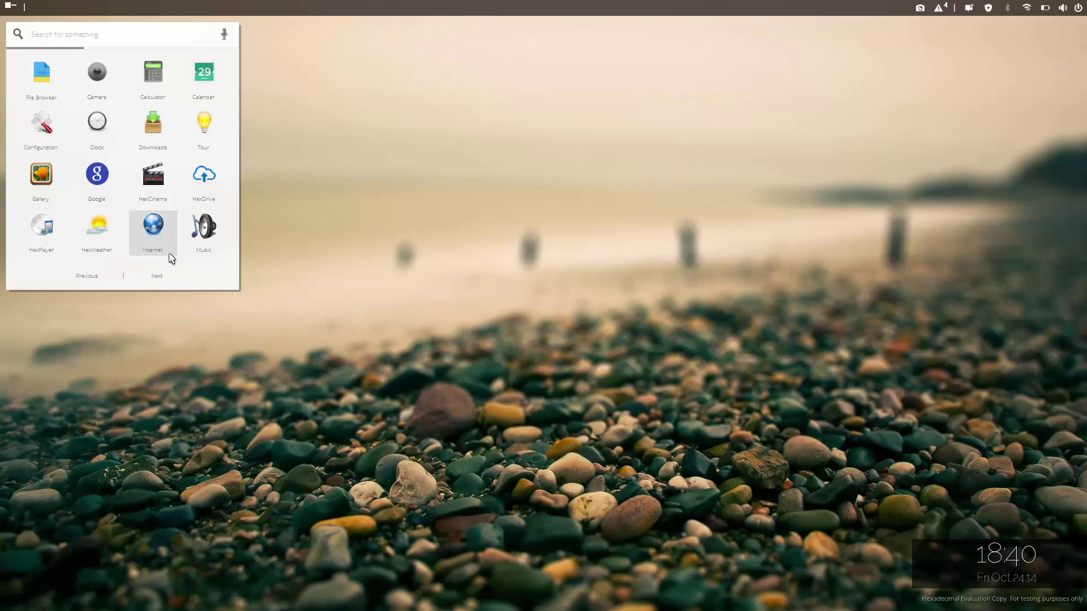
{"action": "left_click", "coordinate": [157, 275]}
- Launch Terminal and drag its window to the middle of the screen, slightly raised
{"action": "left_click", "coordinate": [162, 254]}
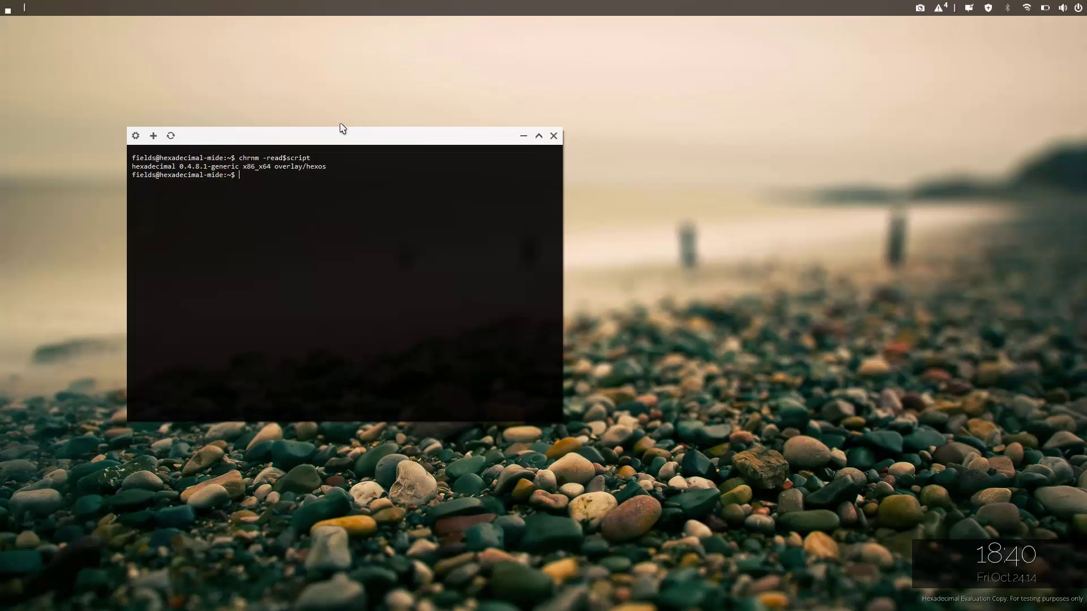
{"action": "left_click_drag", "start_coordinate": [343, 140], "coordinate": [572, 200]}
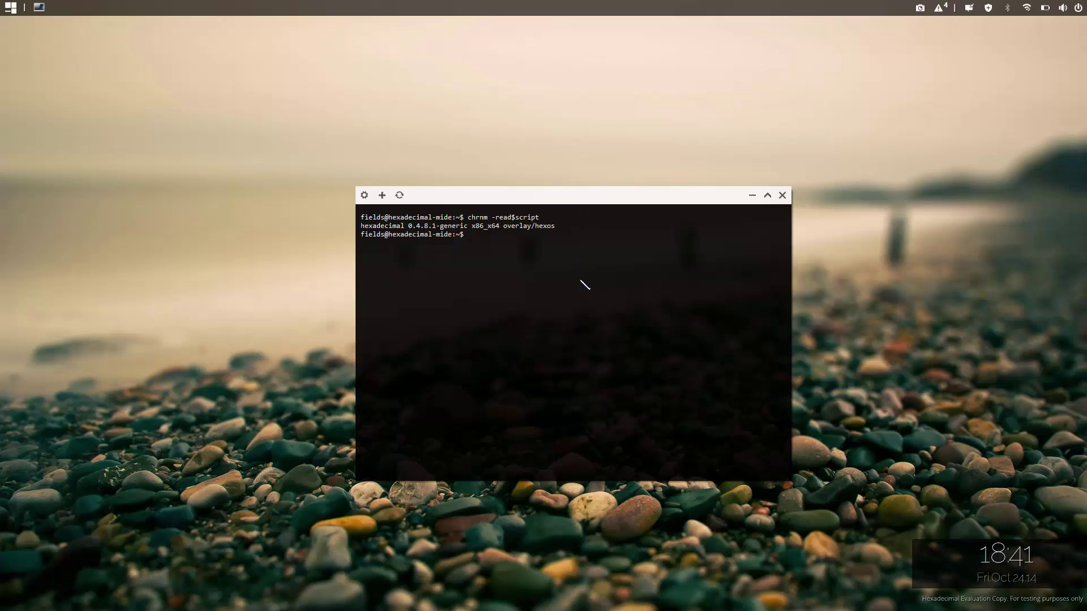
{"action": "left_click_drag", "start_coordinate": [586, 201], "coordinate": [558, 202]}
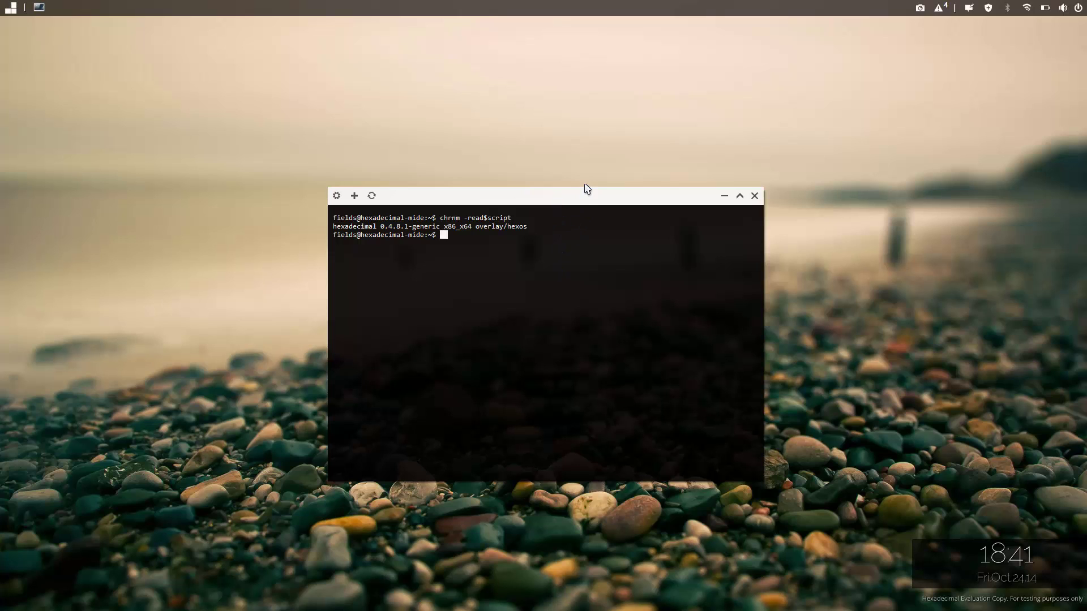
{"action": "left_click_drag", "start_coordinate": [587, 198], "coordinate": [579, 152]}
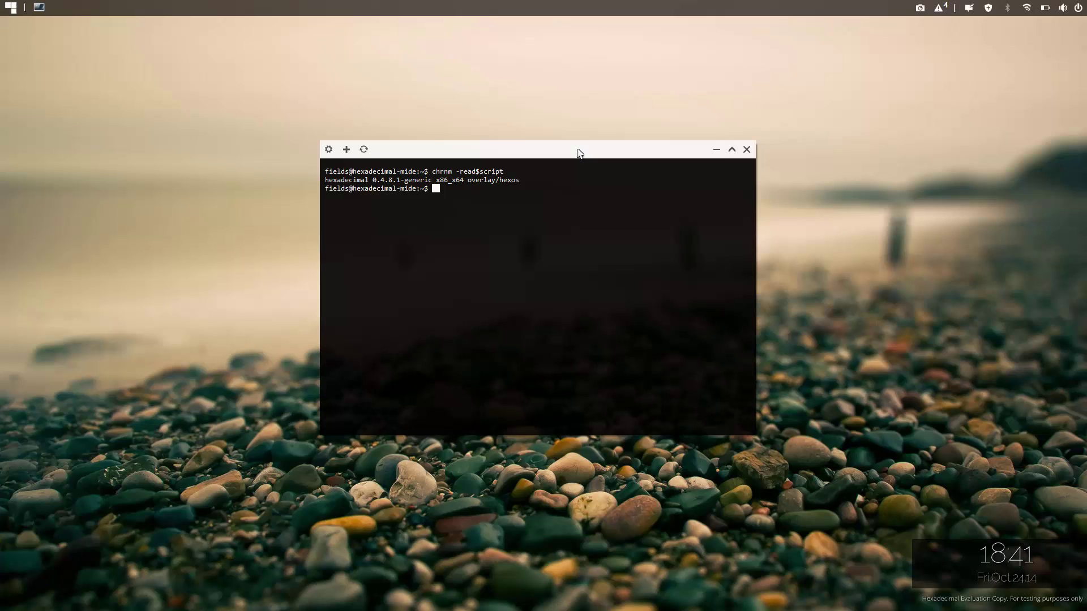
- Maximise the terminal with mx, then run lsf, clear and help
{"action": "type", "text": "mx"}
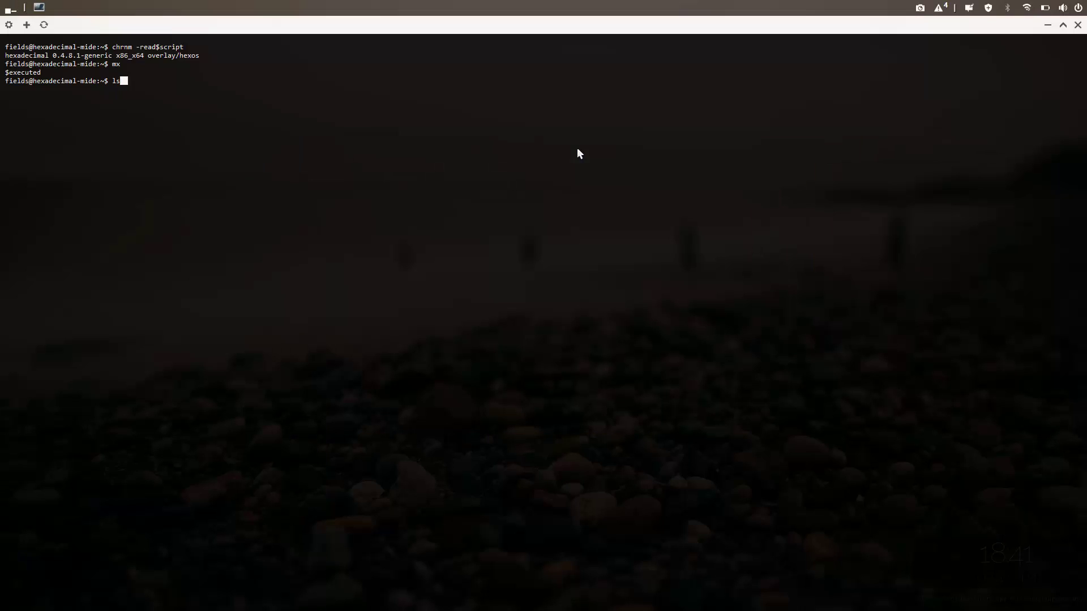
{"action": "key", "text": "Return"}
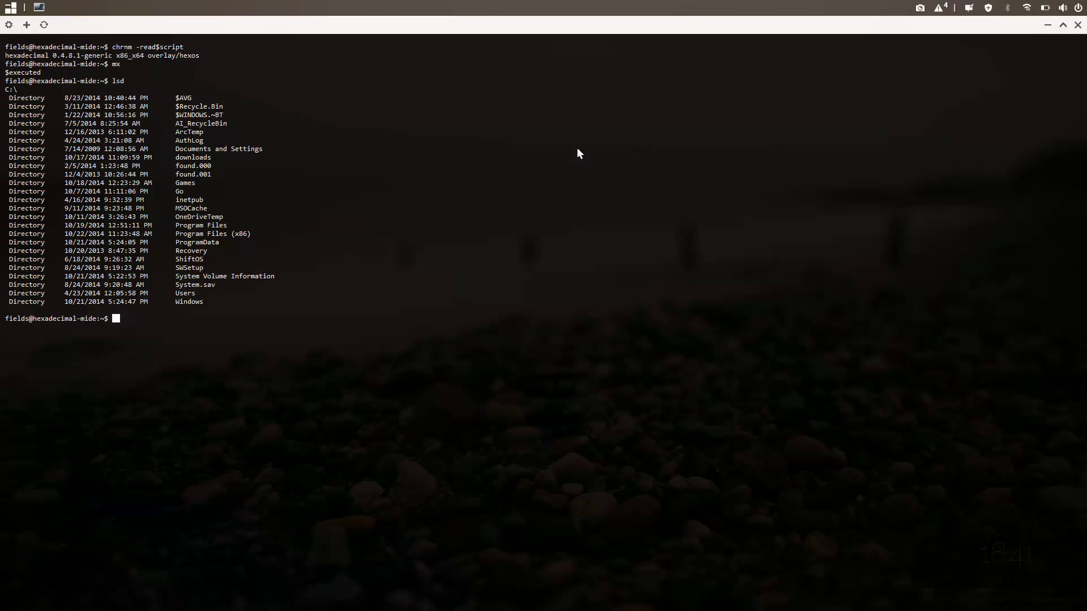
{"action": "type", "text": "lsf"}
{"action": "key", "text": "Return"}
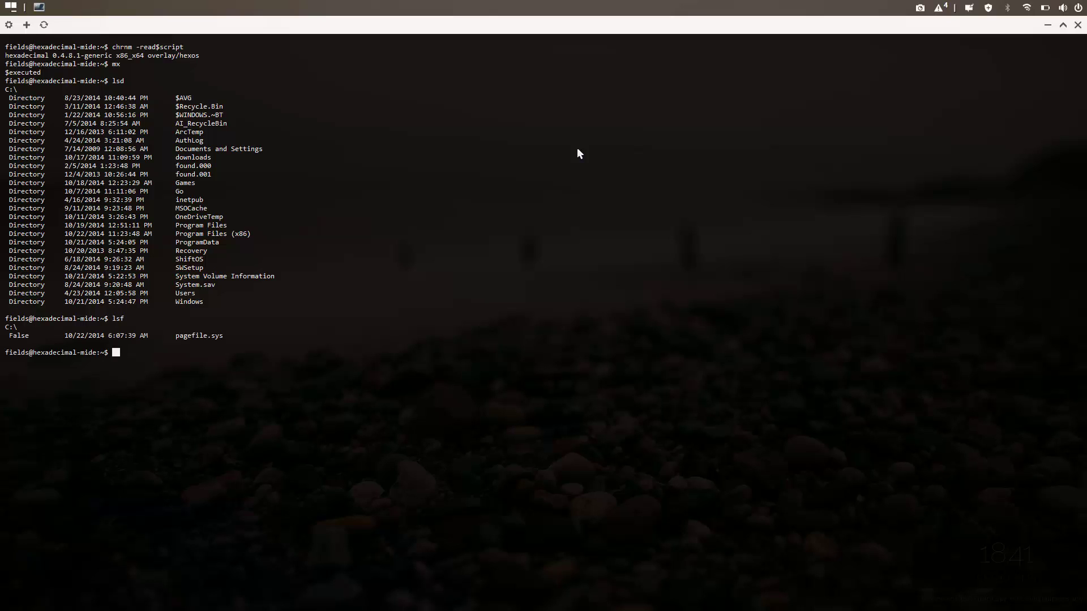
{"action": "type", "text": "clear"}
{"action": "key", "text": "Return"}
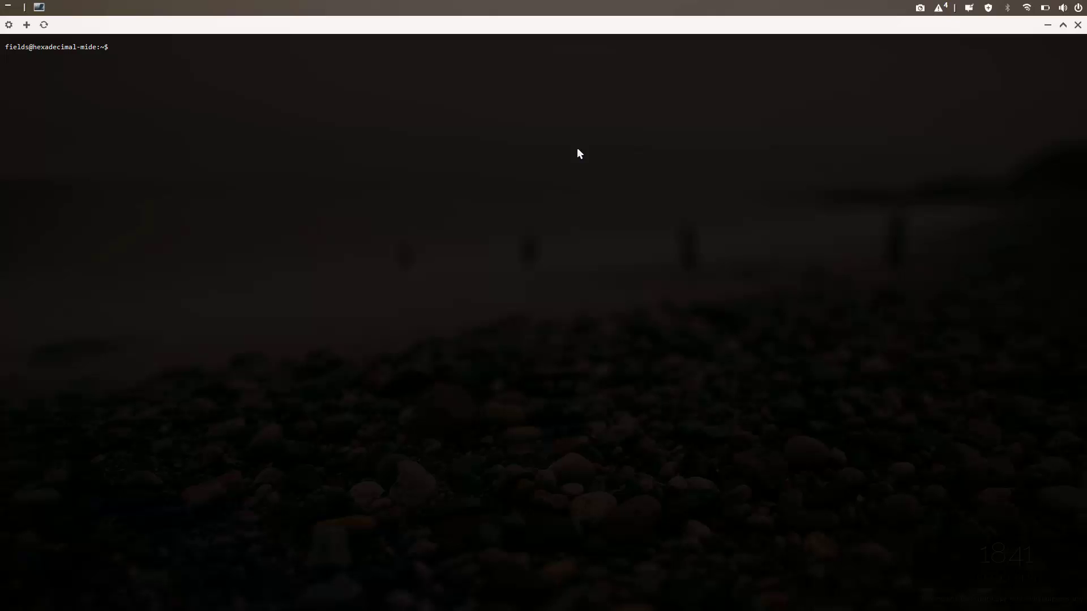
{"action": "type", "text": "help"}
{"action": "key", "text": "Return"}
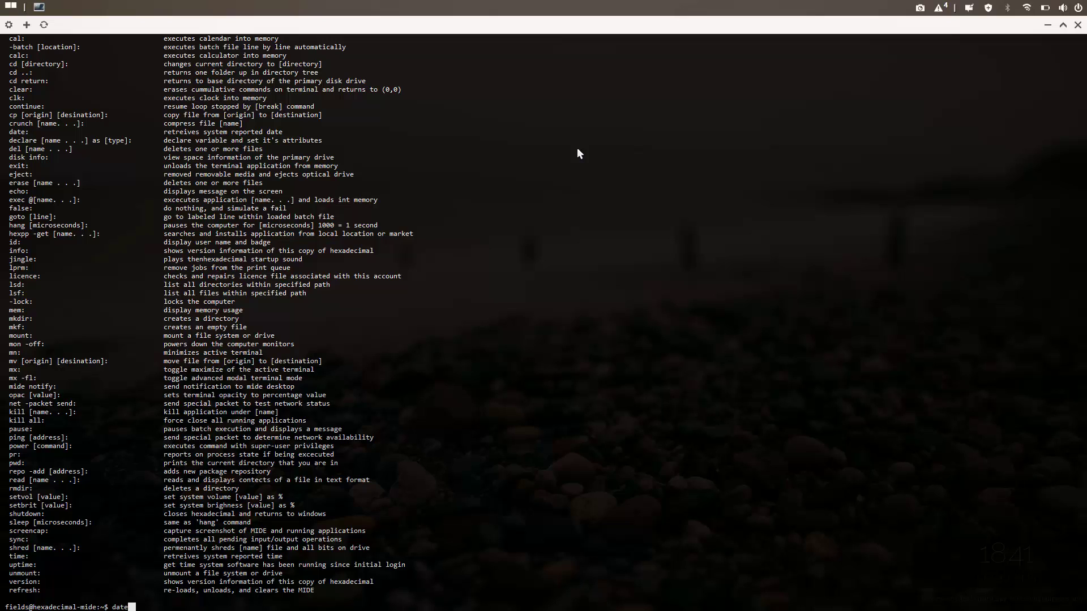
- Run date, id, info, lprm, mem and pwd to query system details
{"action": "type", "text": "date"}
{"action": "key", "text": "Return"}
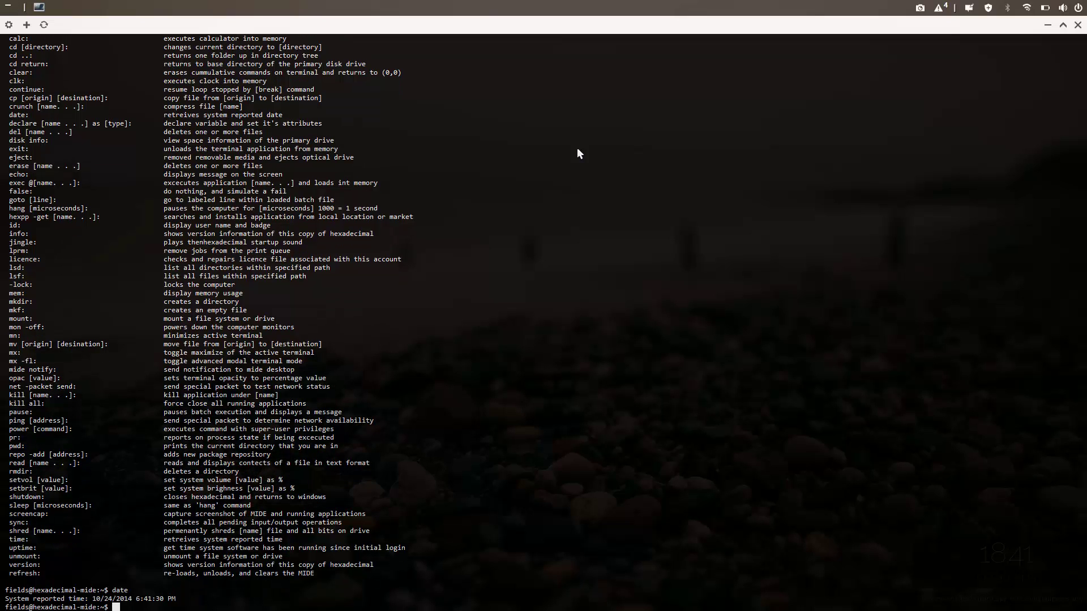
{"action": "type", "text": "id"}
{"action": "key", "text": "Return"}
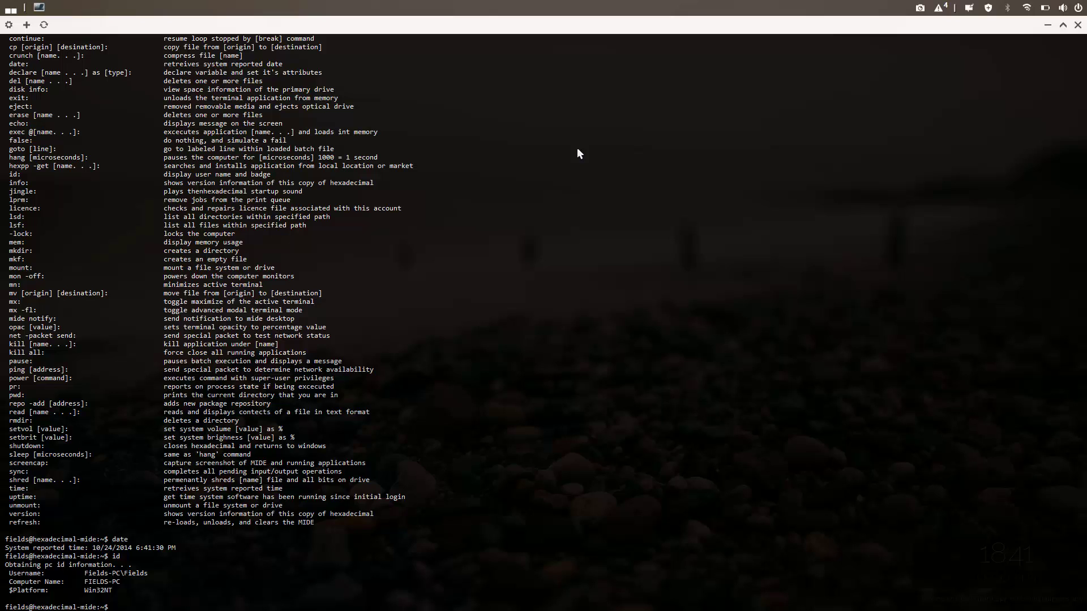
{"action": "type", "text": "info"}
{"action": "key", "text": "Return"}
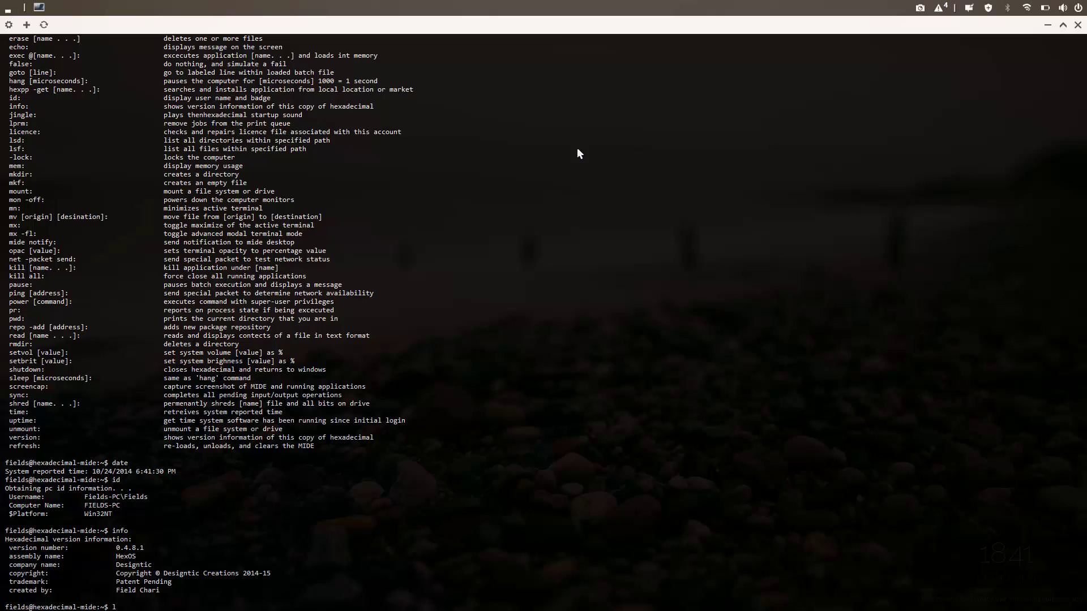
{"action": "type", "text": "lprm"}
{"action": "key", "text": "Return"}
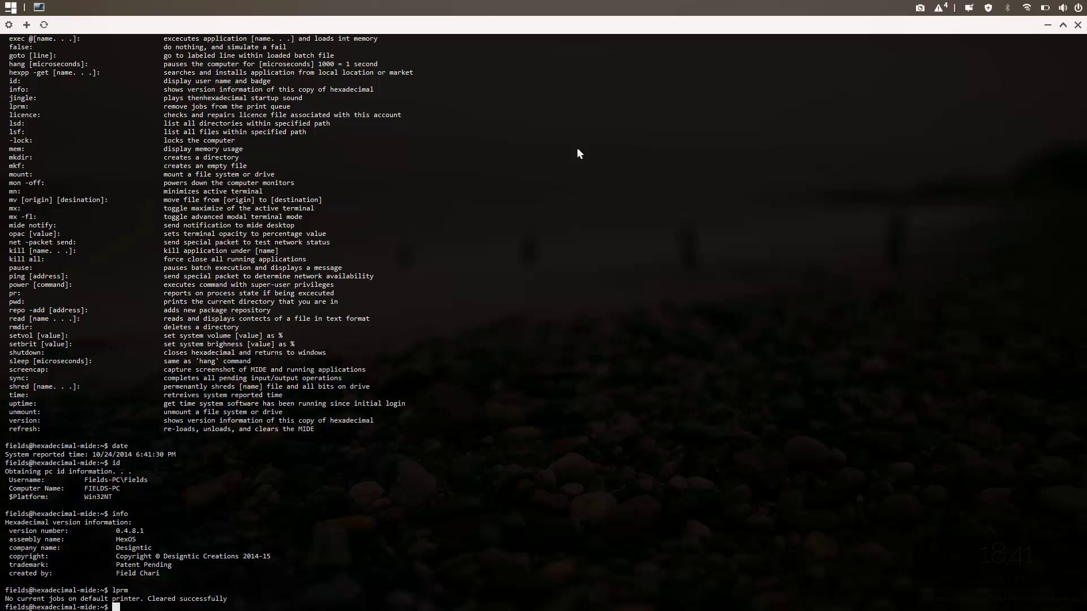
{"action": "type", "text": "mem"}
{"action": "key", "text": "Return"}
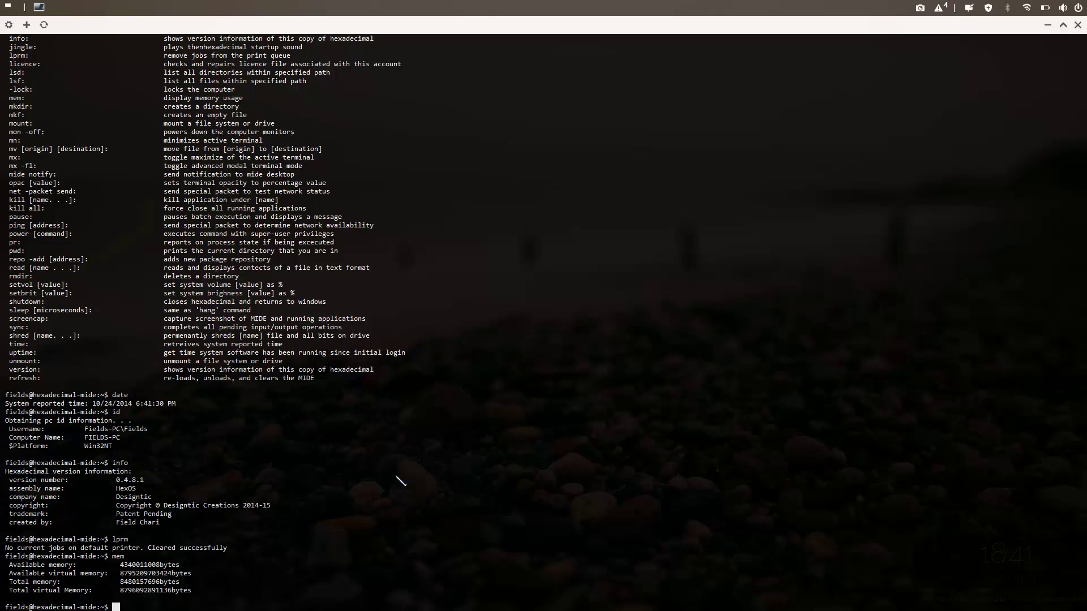
{"action": "type", "text": "d"}
{"action": "key", "text": "Return"}
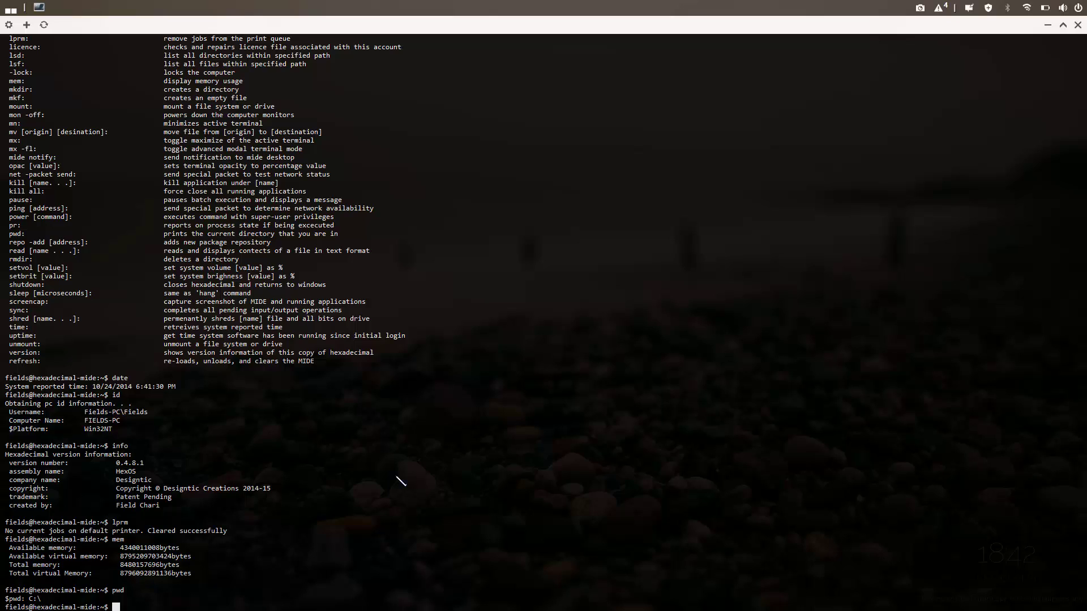
- Move into C:\windows\system32, list it with dir, stop the listing with N, and clear
{"action": "type", "text": "cd windw"}
{"action": "key", "text": "BackSpace"}
{"action": "type", "text": "ows"}
{"action": "key", "text": "Return"}
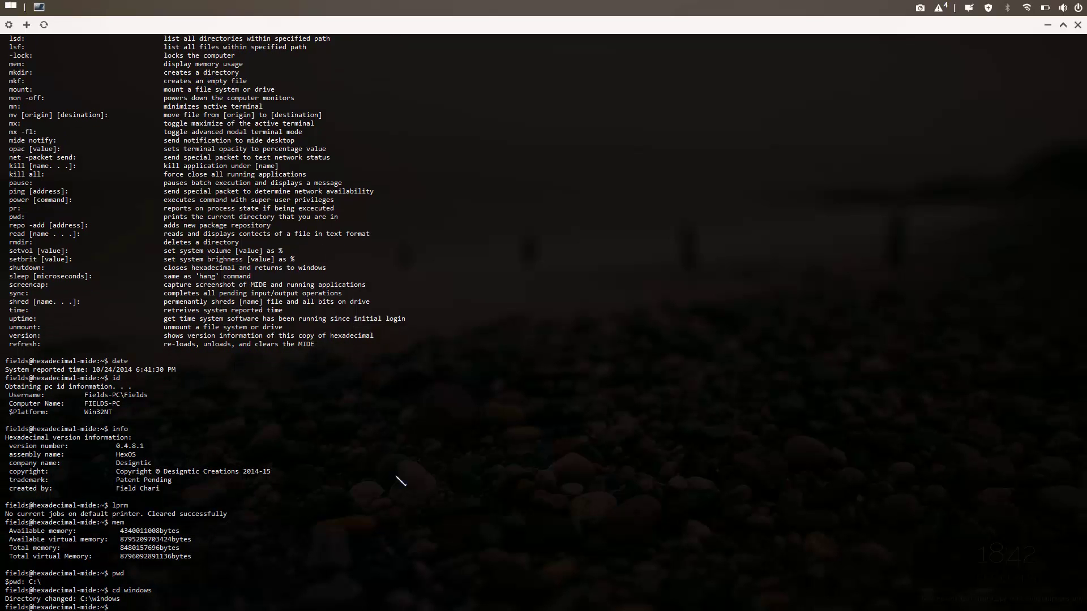
{"action": "type", "text": "cd system32"}
{"action": "key", "text": "Return"}
{"action": "type", "text": "dir"}
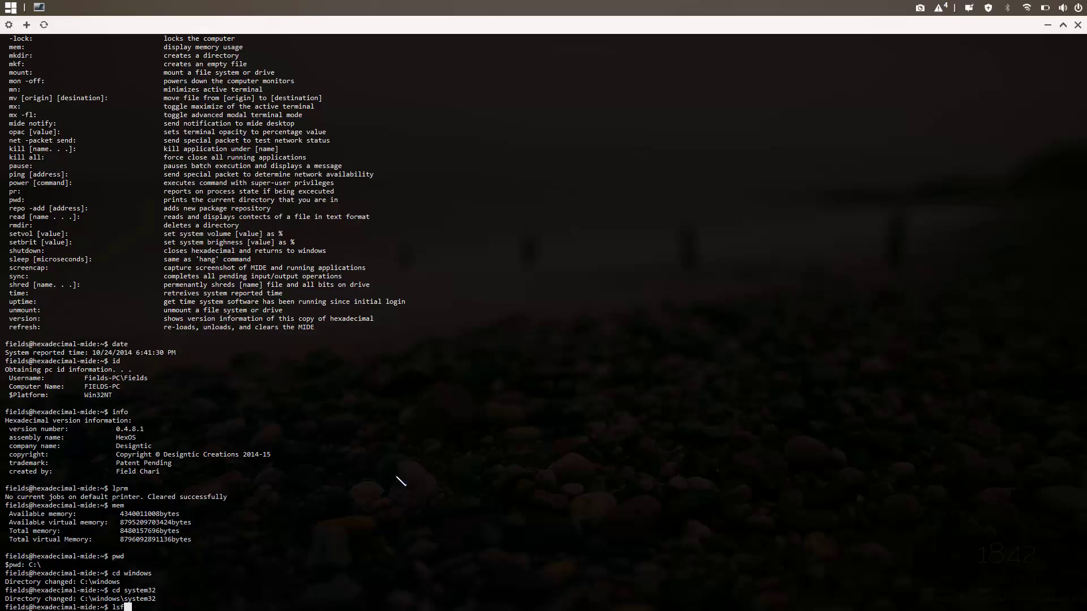
{"action": "key", "text": "Return"}
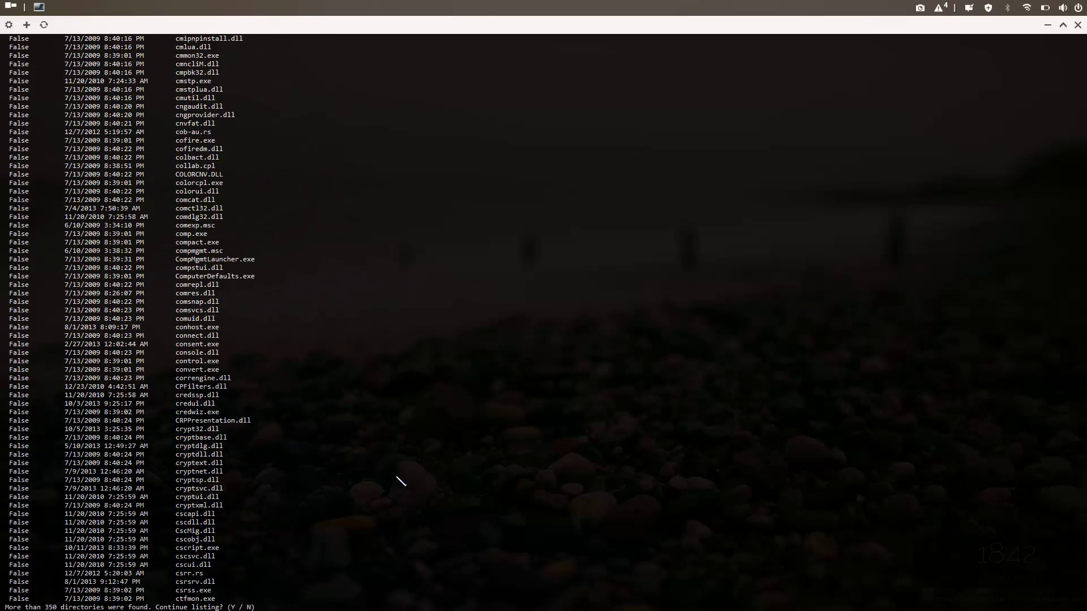
{"action": "type", "text": "n"}
{"action": "key", "text": "Return"}
{"action": "type", "text": "clear"}
{"action": "key", "text": "Return"}
{"action": "type", "text": "hep"}
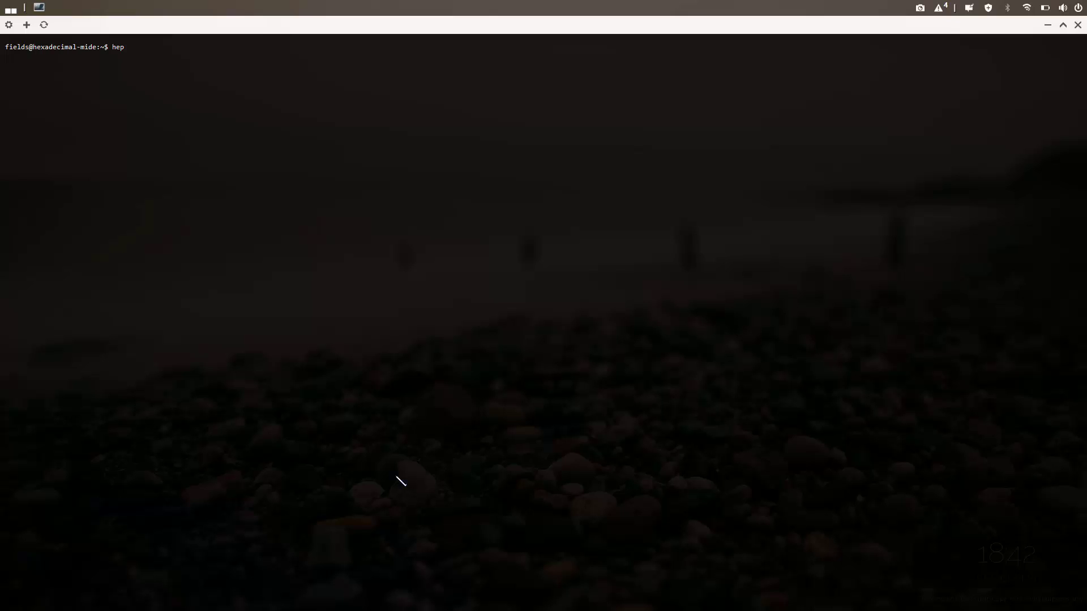
{"action": "key", "text": "BackSpace"}
- Run help, then mx to restore the terminal to a normal window
{"action": "type", "text": "lp"}
{"action": "key", "text": "Return"}
{"action": "type", "text": "mx"}
{"action": "key", "text": "Return"}
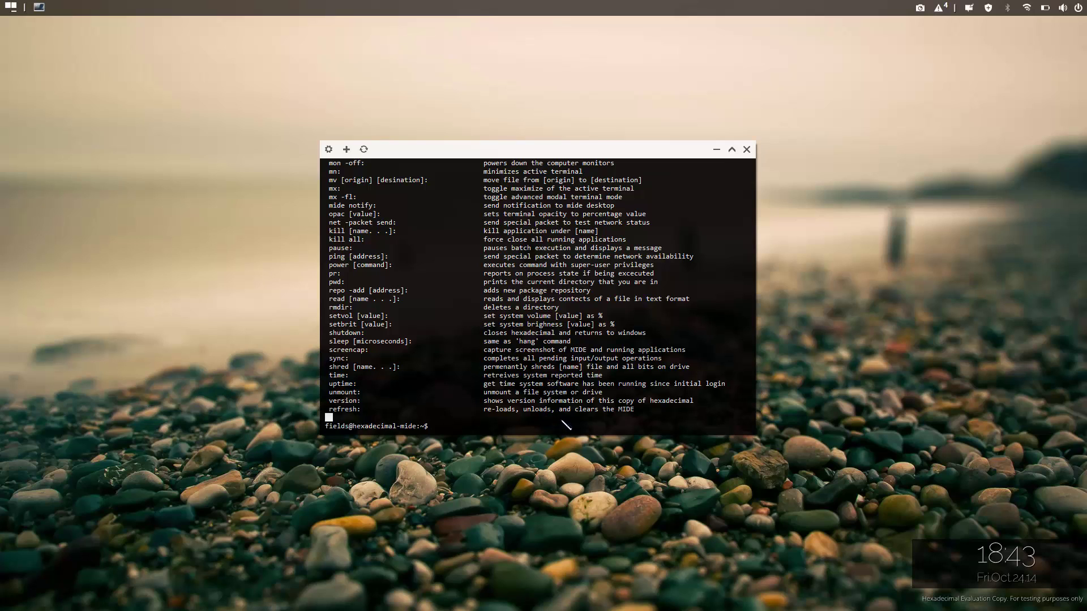
- Run hexpp -get test and cancel the HexCloud sign-in prompt that appears
{"action": "type", "text": "hexpp -get test"}
{"action": "key", "text": "Return"}
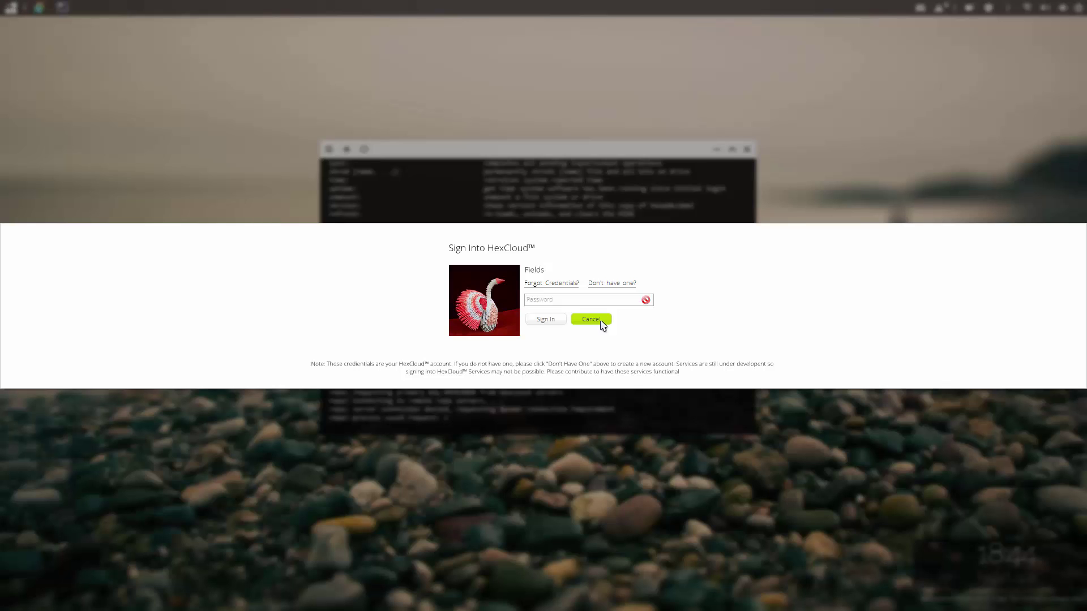
{"action": "left_click", "coordinate": [602, 322]}
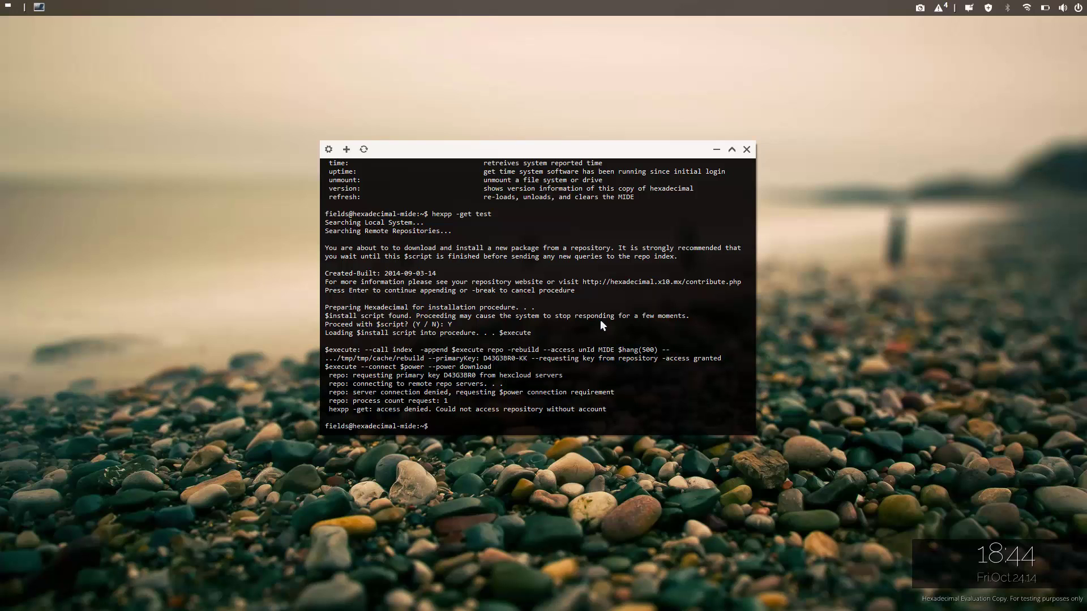
- Run mx -fl, help, clear and help, then mx -fl again to resume normal mode
{"action": "type", "text": "mx -fl"}
{"action": "key", "text": "Return"}
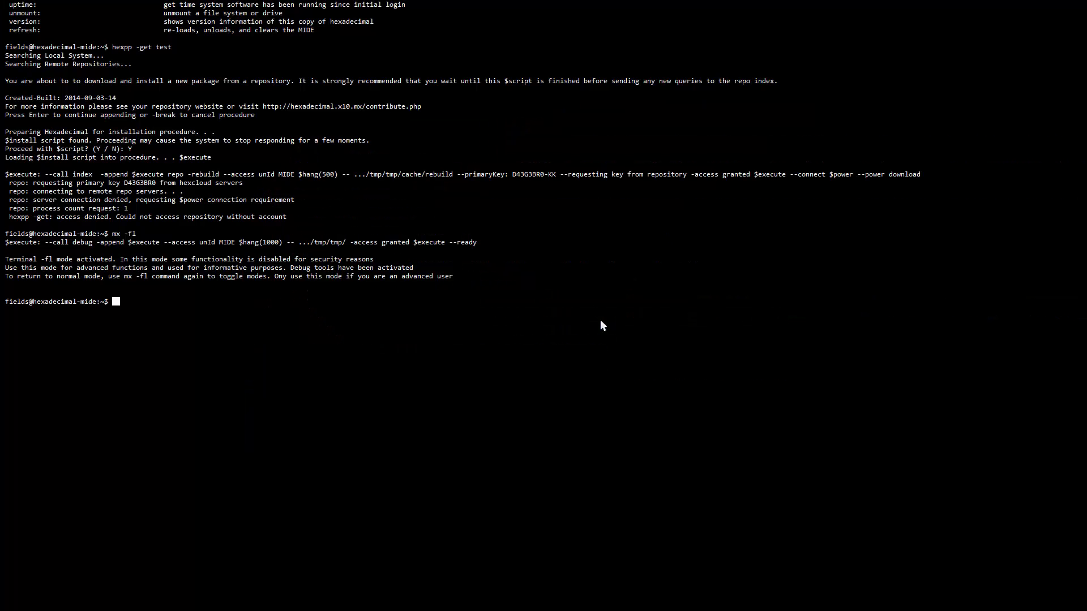
{"action": "type", "text": "help"}
{"action": "key", "text": "Return"}
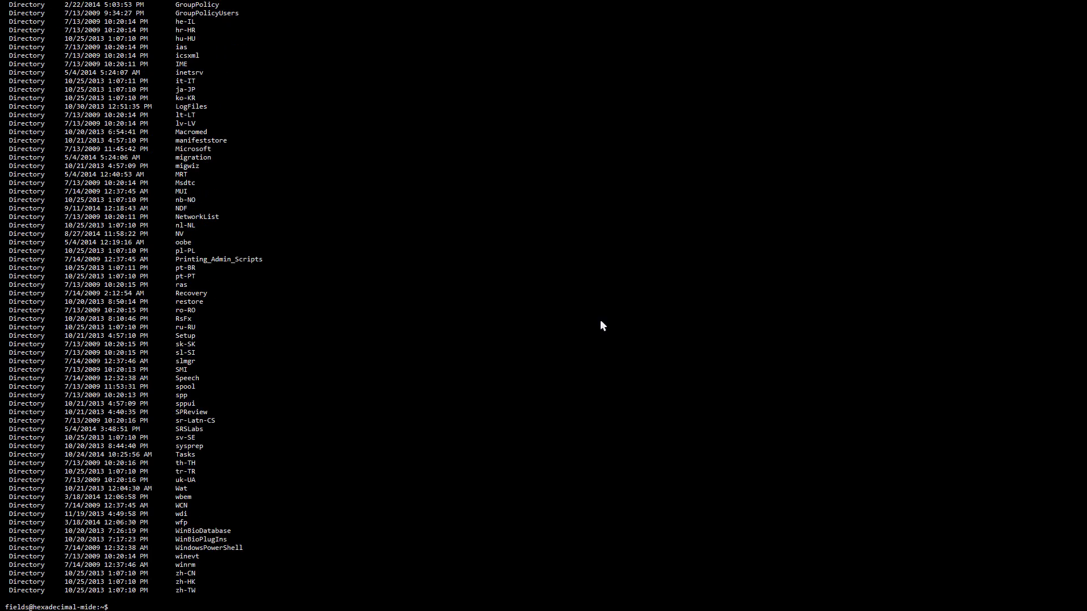
{"action": "type", "text": "clear"}
{"action": "key", "text": "Return"}
{"action": "type", "text": "help"}
{"action": "key", "text": "Return"}
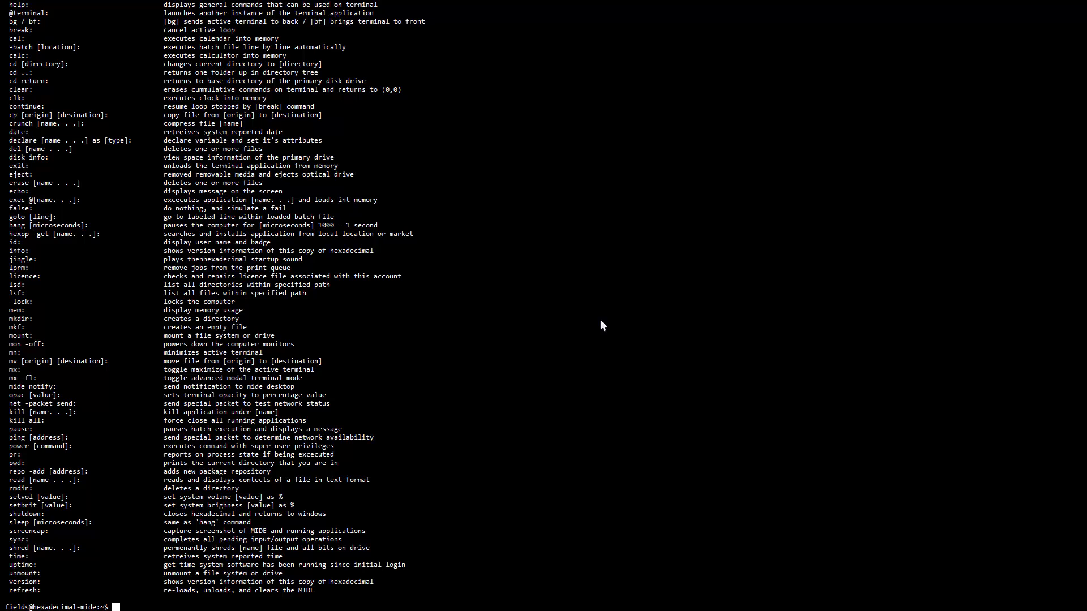
{"action": "type", "text": "mx -fl"}
{"action": "key", "text": "Return"}
- Clear the terminal, cycle its background through setcolor 3, 1, 2 and 4, then exit
{"action": "type", "text": "clear"}
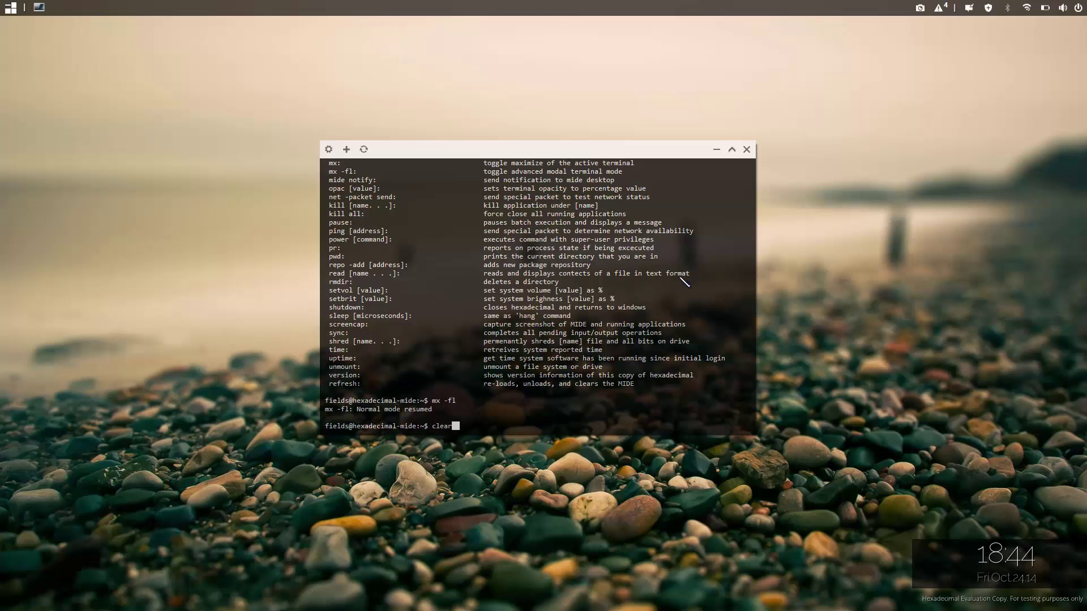
{"action": "key", "text": "Return"}
{"action": "type", "text": "se"}
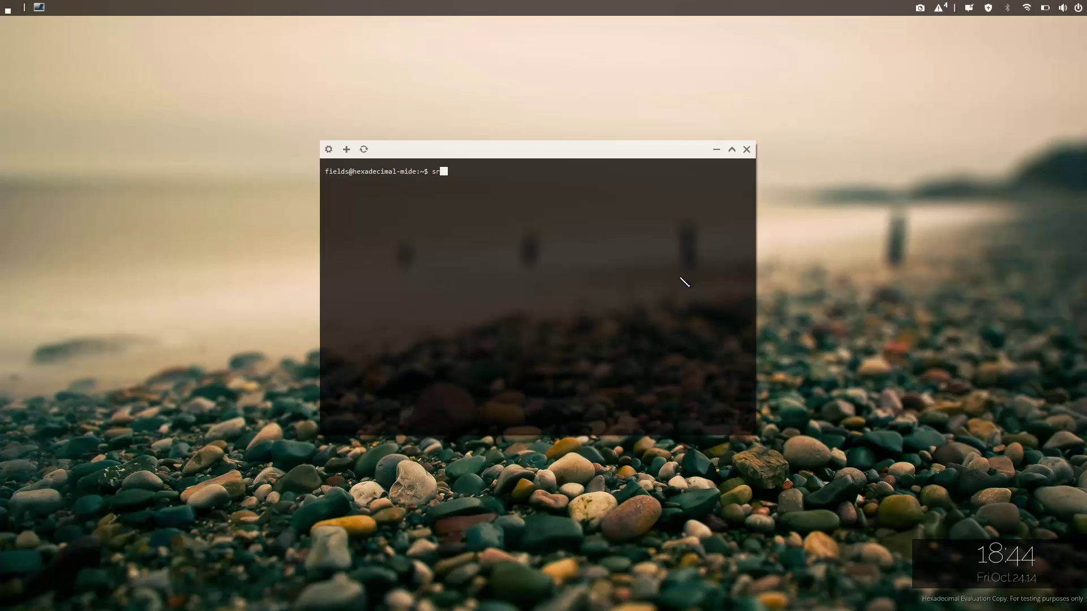
{"action": "type", "text": "tcolor 3"}
{"action": "key", "text": "Return"}
{"action": "type", "text": "setcolor 1"}
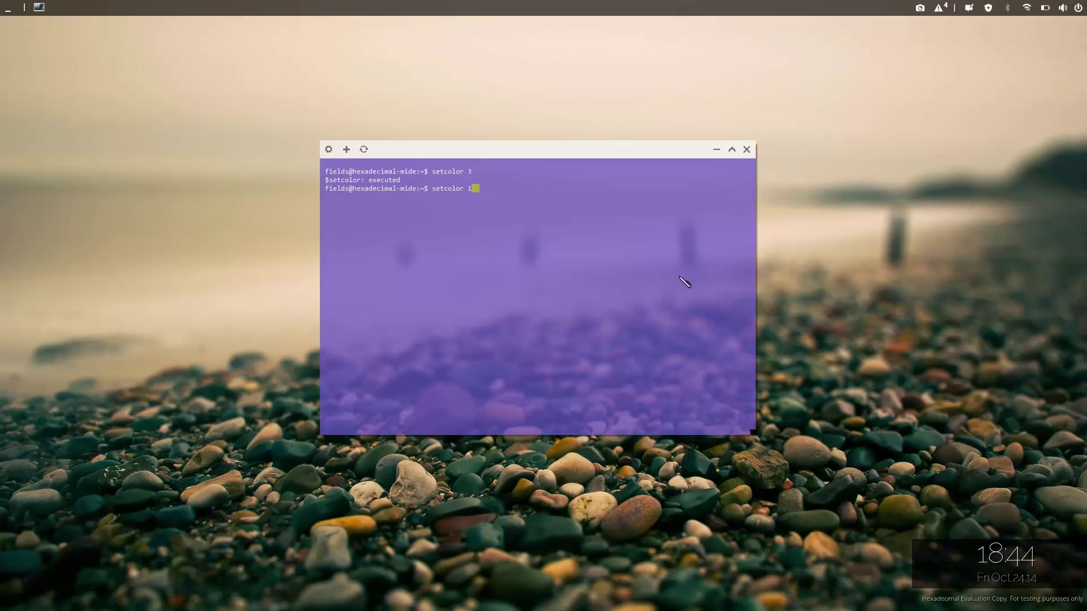
{"action": "key", "text": "Return"}
{"action": "type", "text": "setco"}
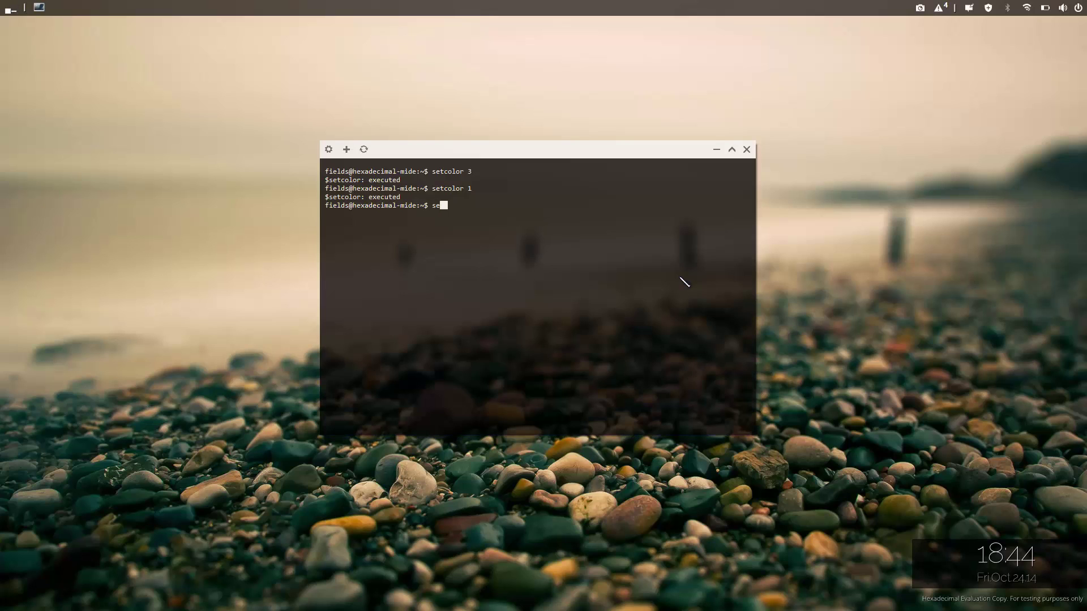
{"action": "type", "text": "lor 2"}
{"action": "key", "text": "Return"}
{"action": "type", "text": "setcol"}
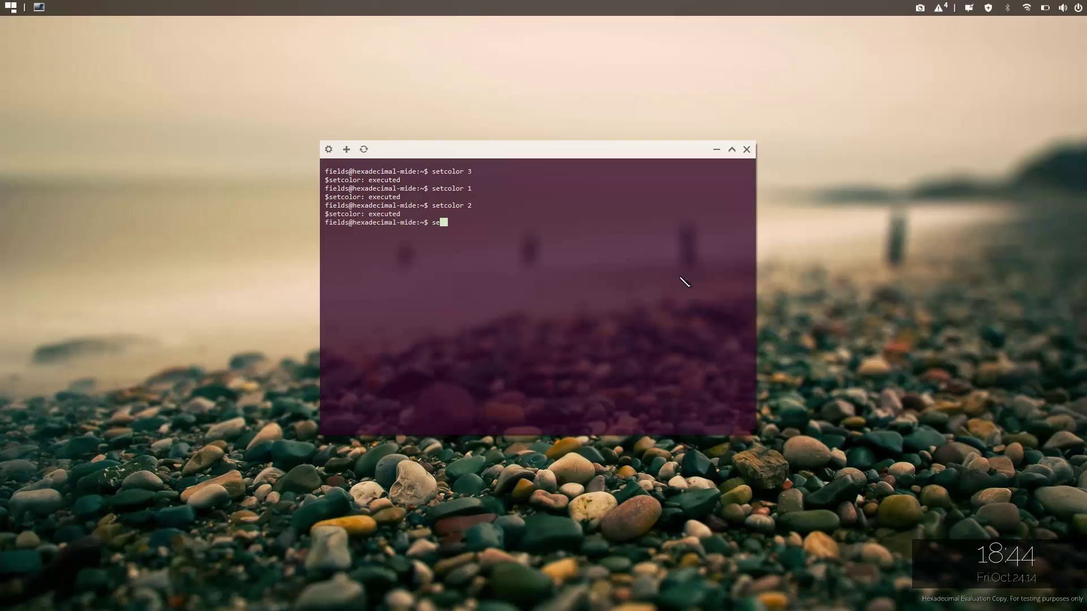
{"action": "type", "text": "or 4"}
{"action": "key", "text": "Return"}
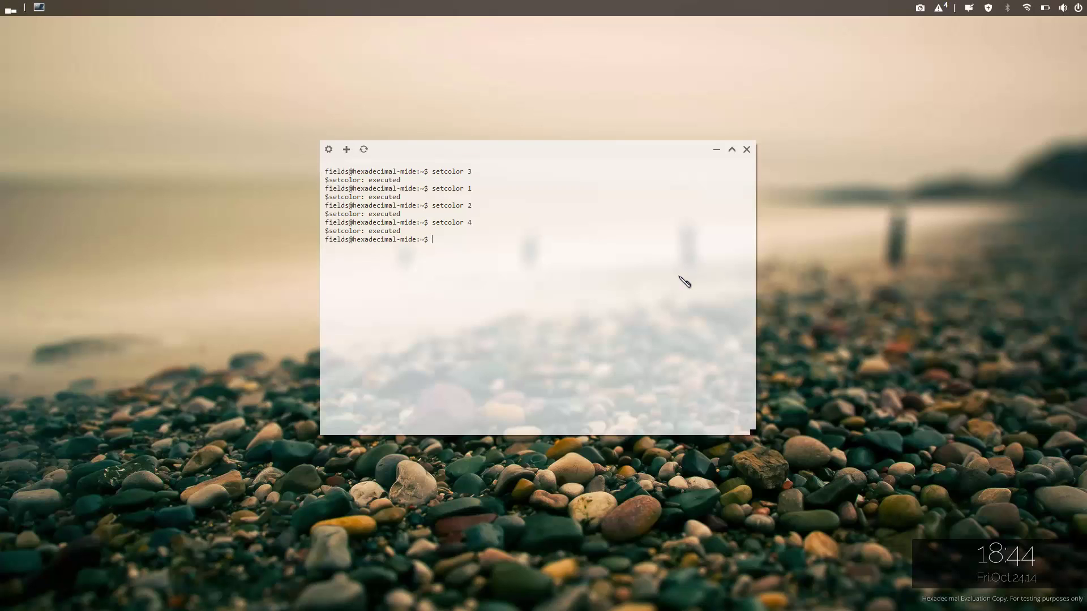
{"action": "type", "text": "exit"}
{"action": "key", "text": "Return"}
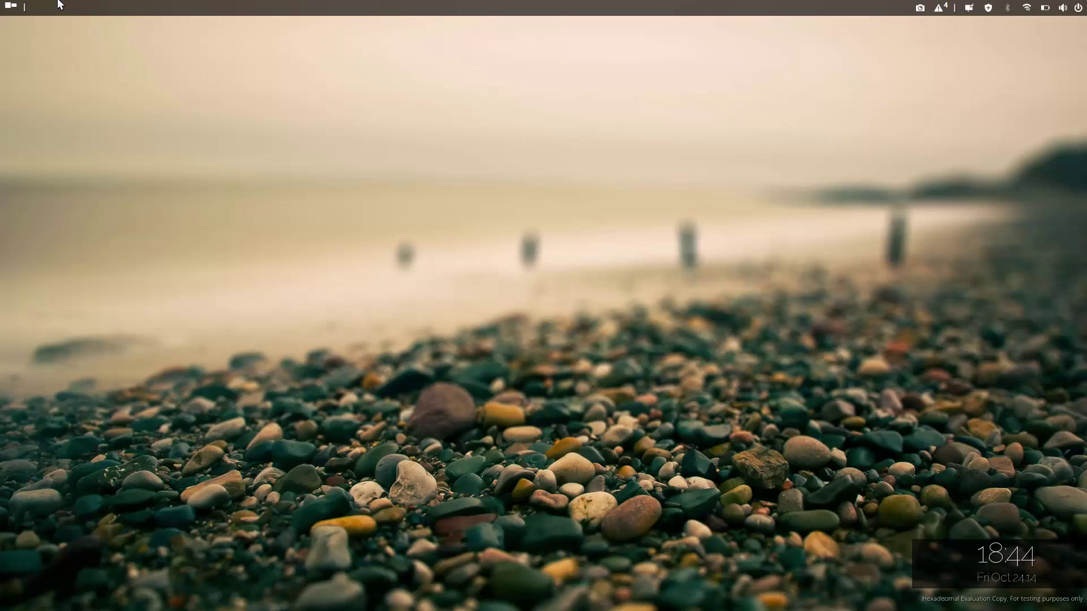
- Launch HexOS Skinner from the start logo and move its window down and right
{"action": "left_click", "coordinate": [10, 7]}
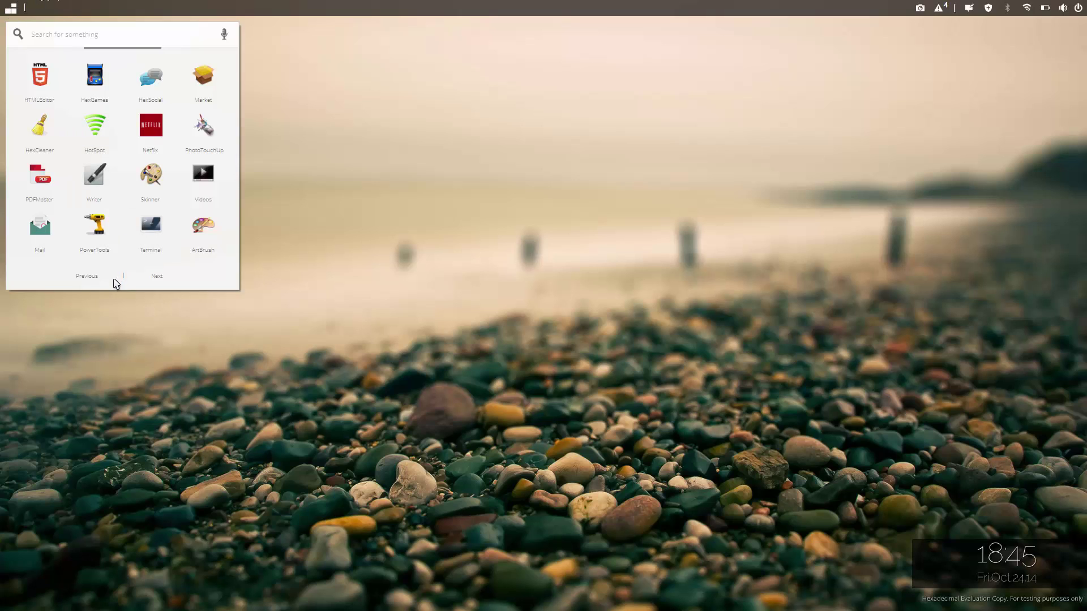
{"action": "left_click", "coordinate": [151, 175]}
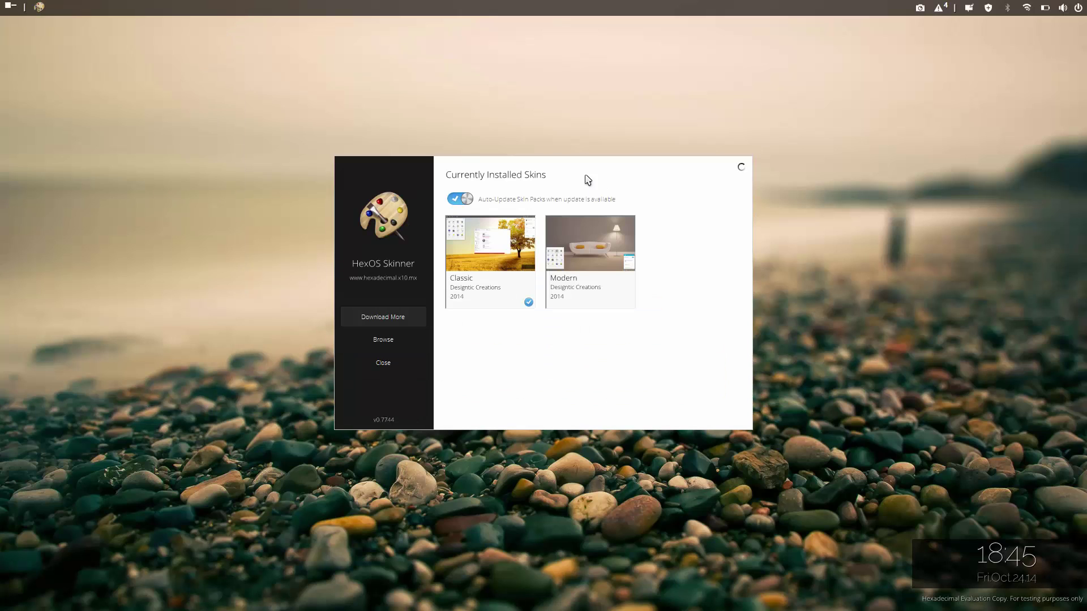
{"action": "left_click_drag", "start_coordinate": [598, 170], "coordinate": [691, 207]}
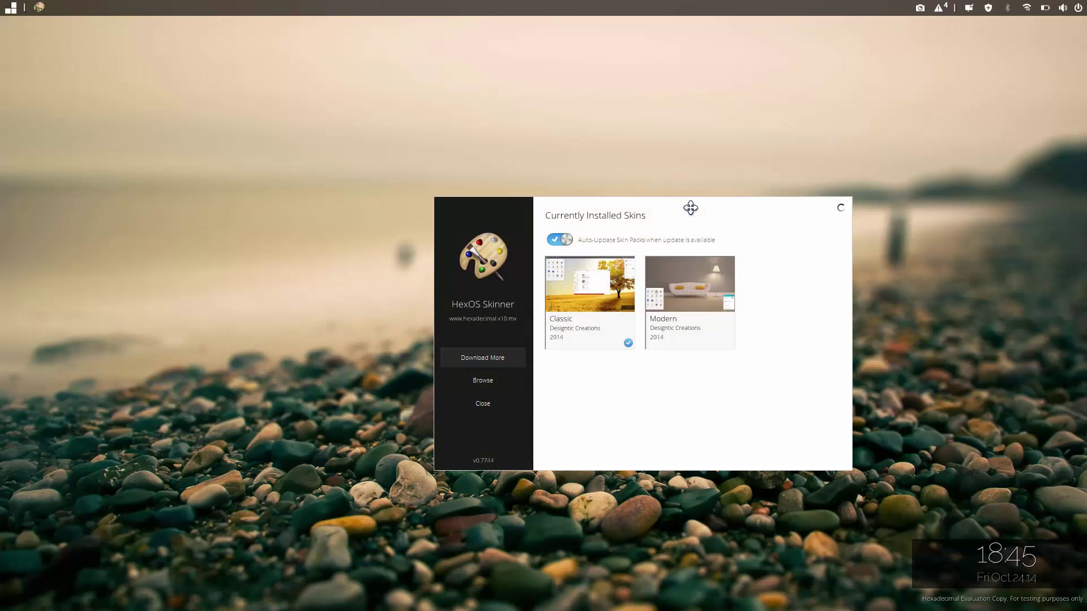
- Browse for a skin file to install
{"action": "left_click", "coordinate": [501, 378]}
- Open ubuntu.hexos.skin from Downloads\HexOS Skins\ubuntu to apply the Ubuntu skin
{"action": "double_click", "coordinate": [638, 213]}
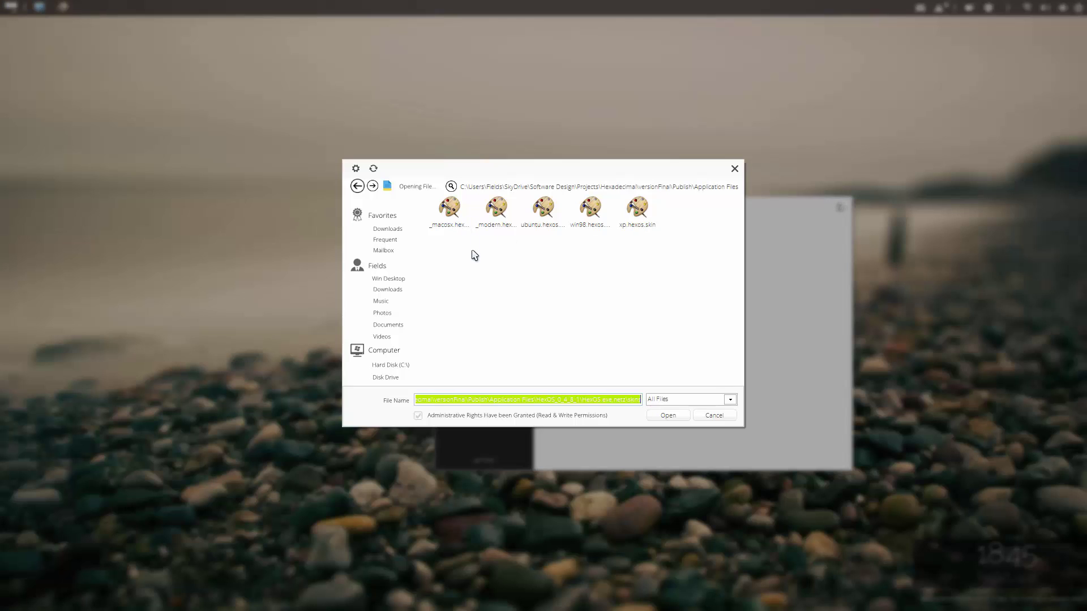
{"action": "left_click", "coordinate": [399, 229]}
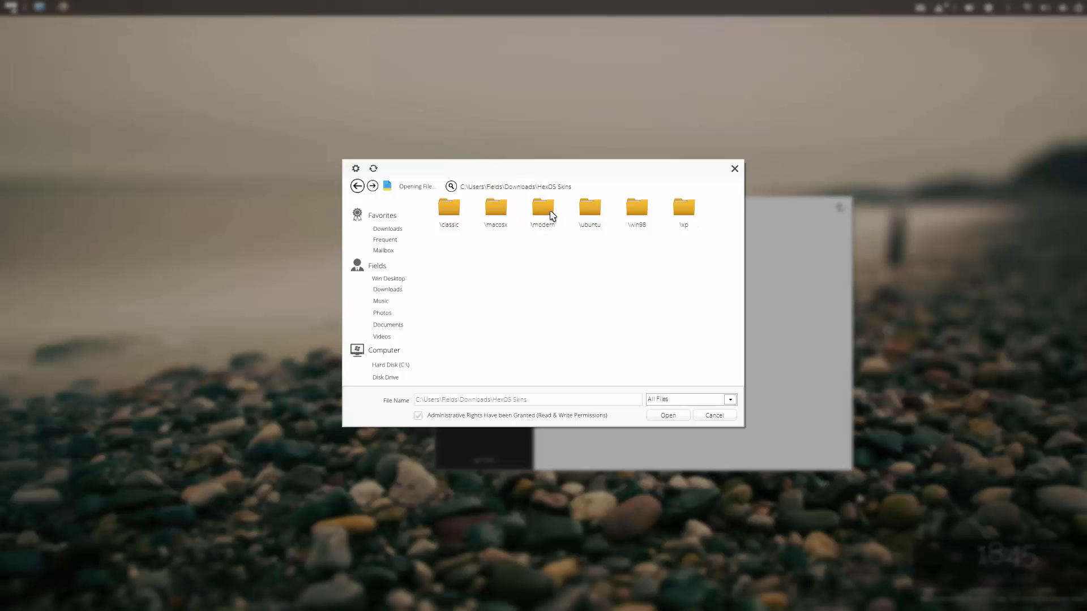
{"action": "double_click", "coordinate": [592, 209]}
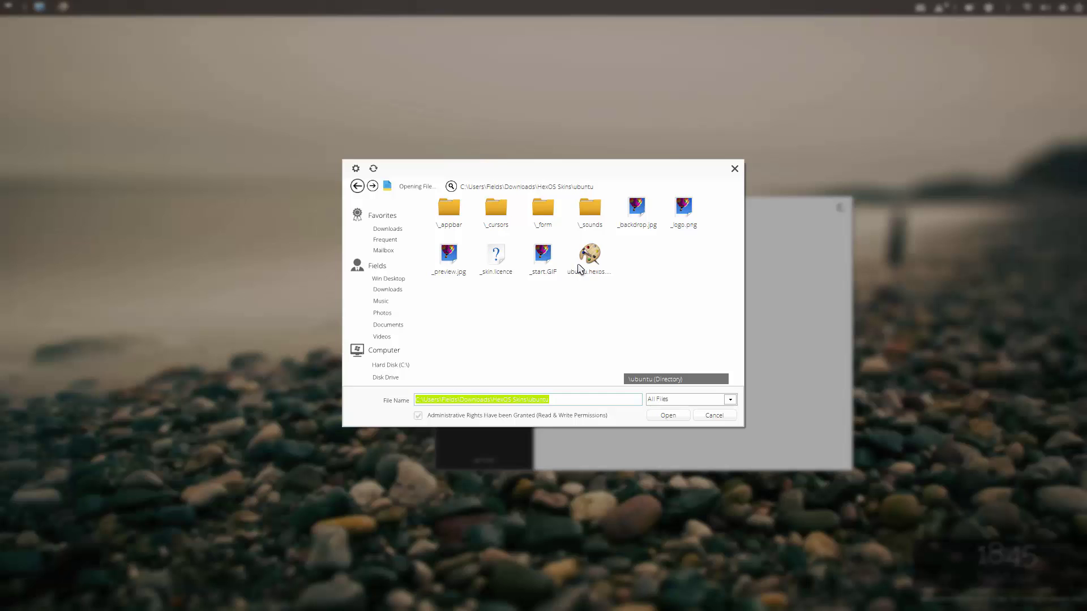
{"action": "left_click", "coordinate": [590, 258]}
{"action": "left_click", "coordinate": [662, 416]}
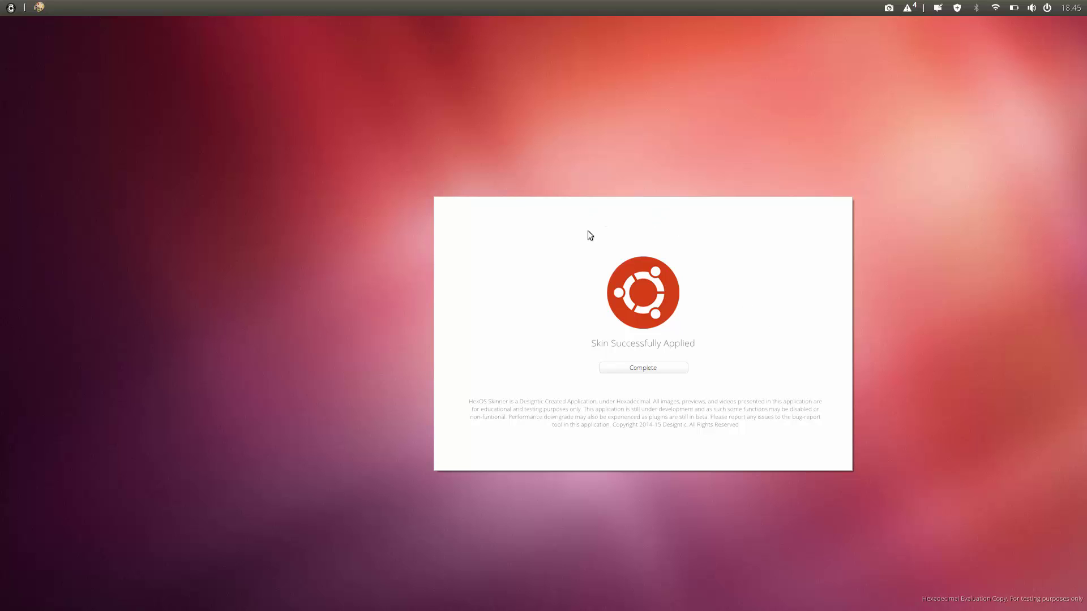
- Dismiss the Ubuntu success message and open the File Browser from the launcher
{"action": "left_click", "coordinate": [618, 371]}
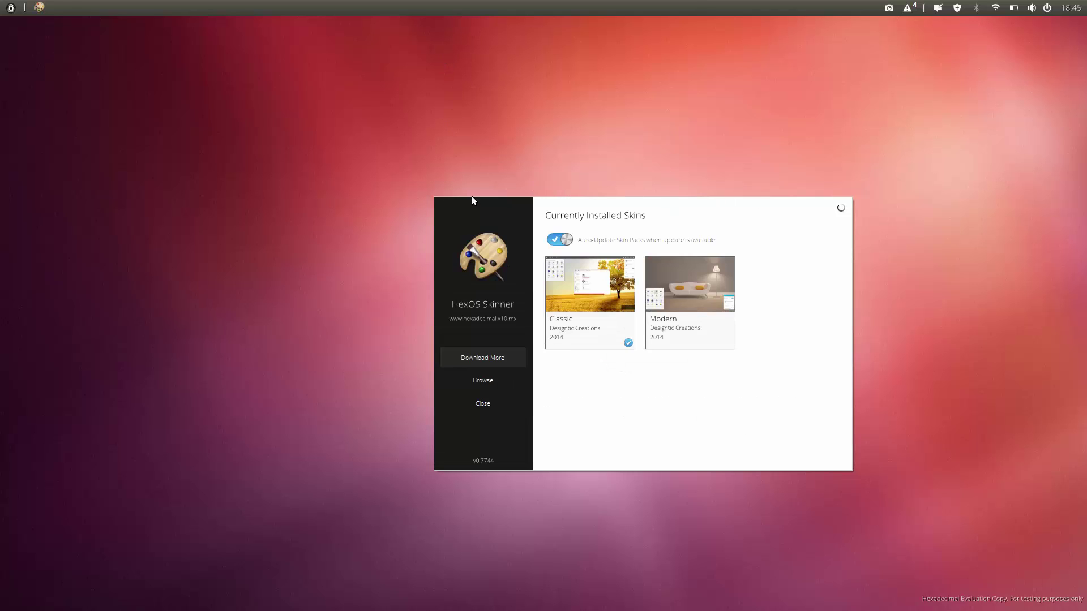
{"action": "left_click", "coordinate": [10, 7]}
{"action": "left_click", "coordinate": [92, 275]}
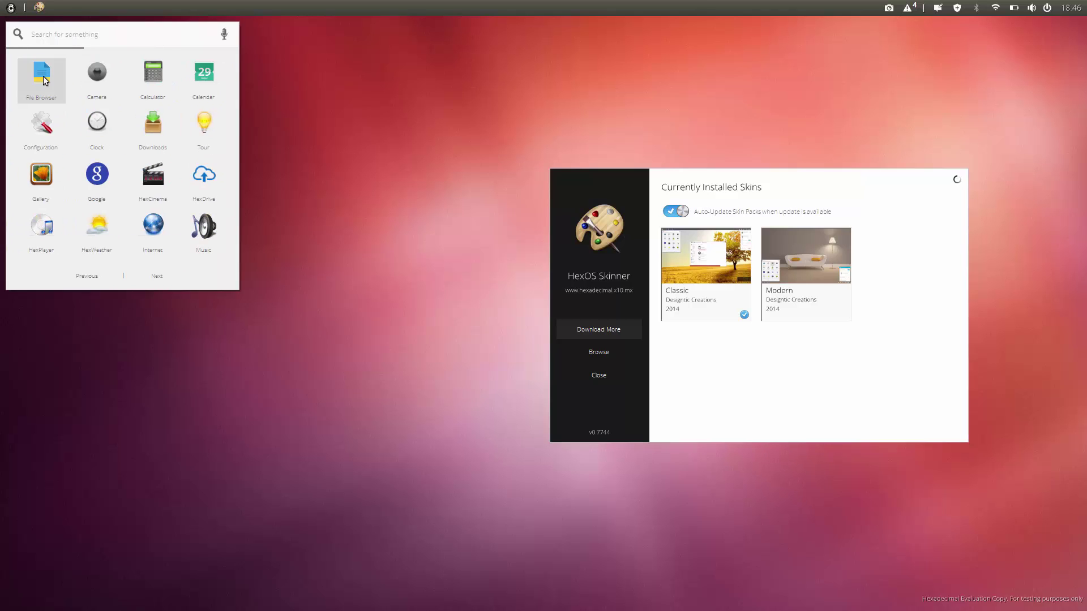
{"action": "left_click", "coordinate": [41, 80]}
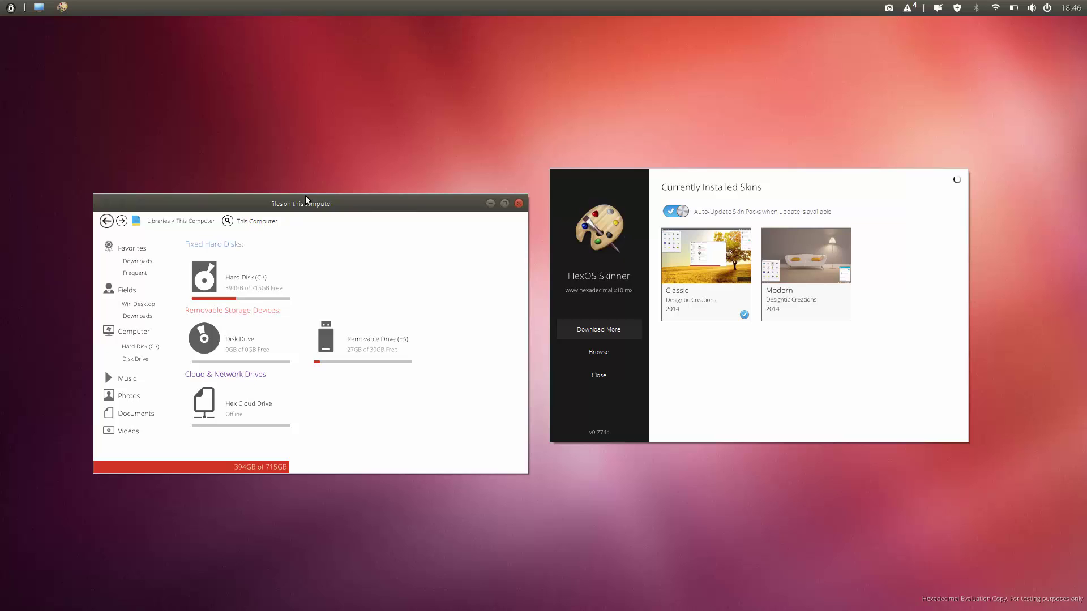
{"action": "right_click", "coordinate": [734, 85]}
{"action": "left_click", "coordinate": [749, 106]}
- Close the file browser and load win98.hexos.skin from Downloads\HexOS Skins\win98
{"action": "left_click", "coordinate": [518, 204]}
{"action": "left_click", "coordinate": [603, 352]}
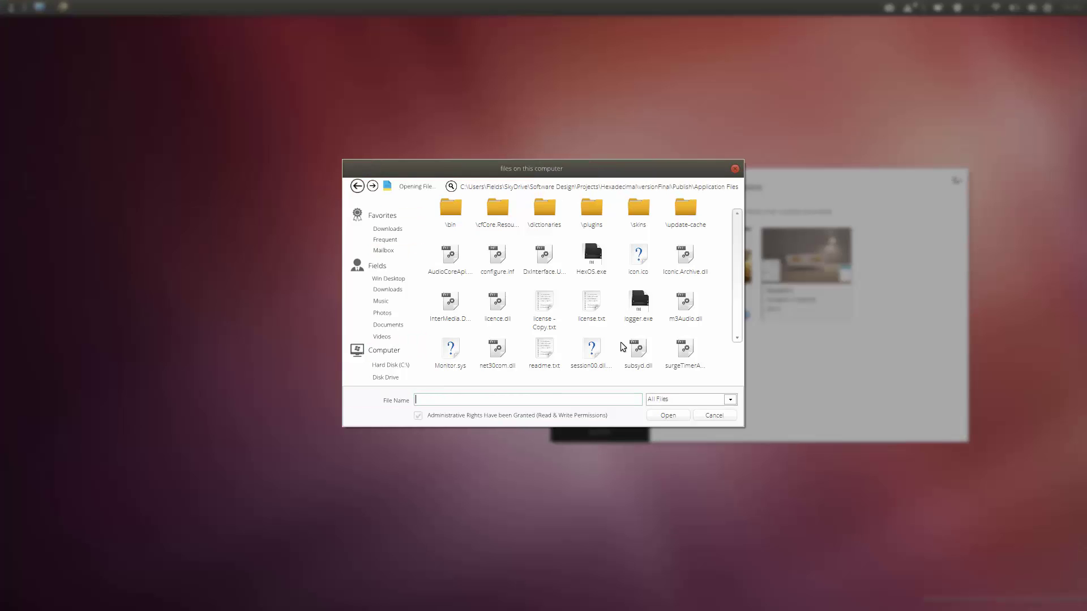
{"action": "left_click", "coordinate": [388, 229]}
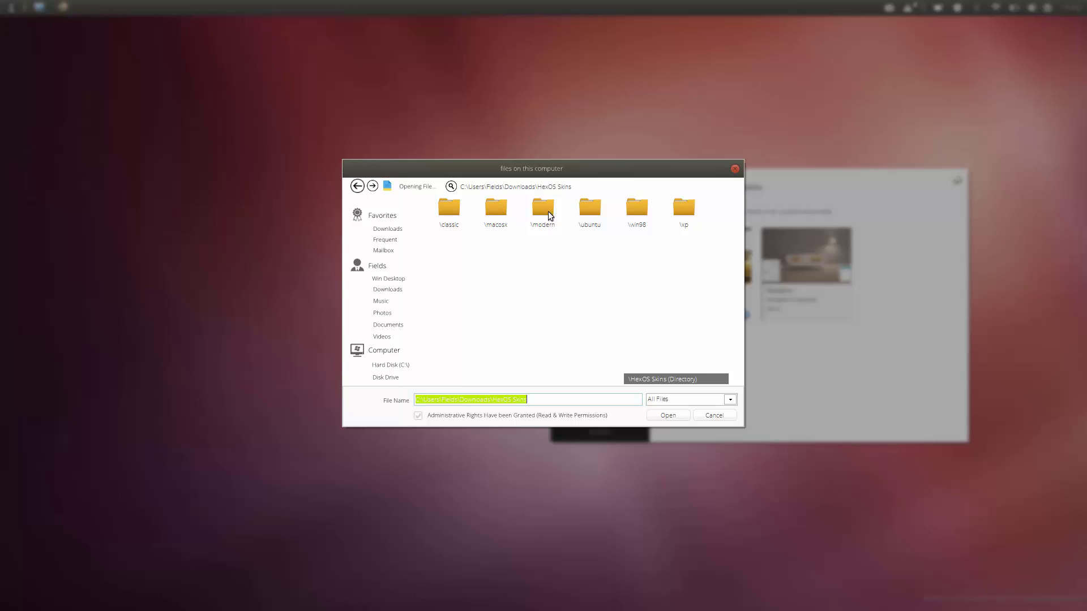
{"action": "double_click", "coordinate": [629, 208]}
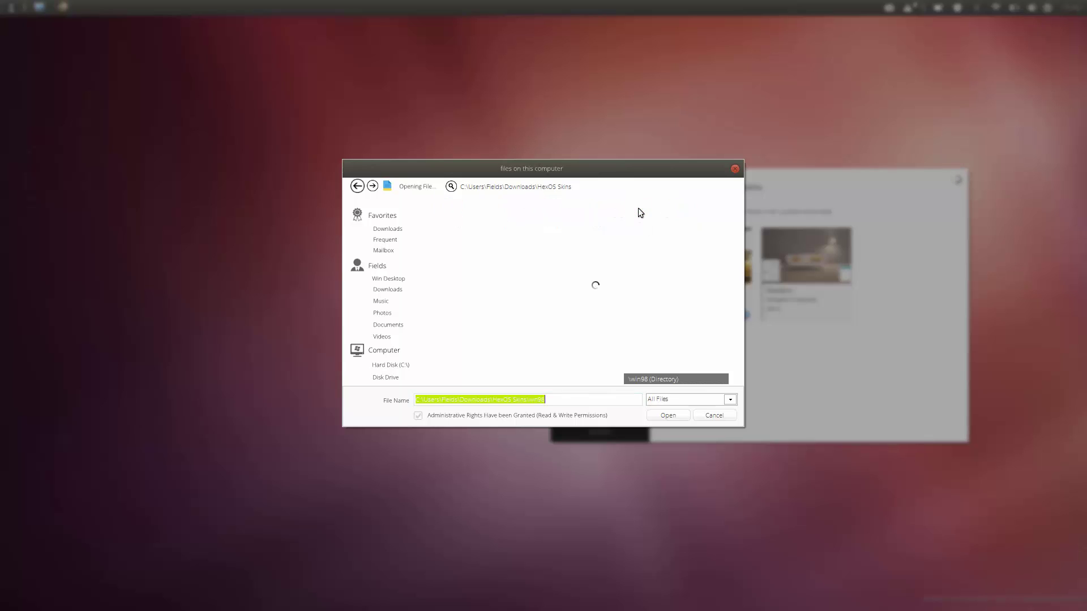
{"action": "left_click", "coordinate": [631, 260]}
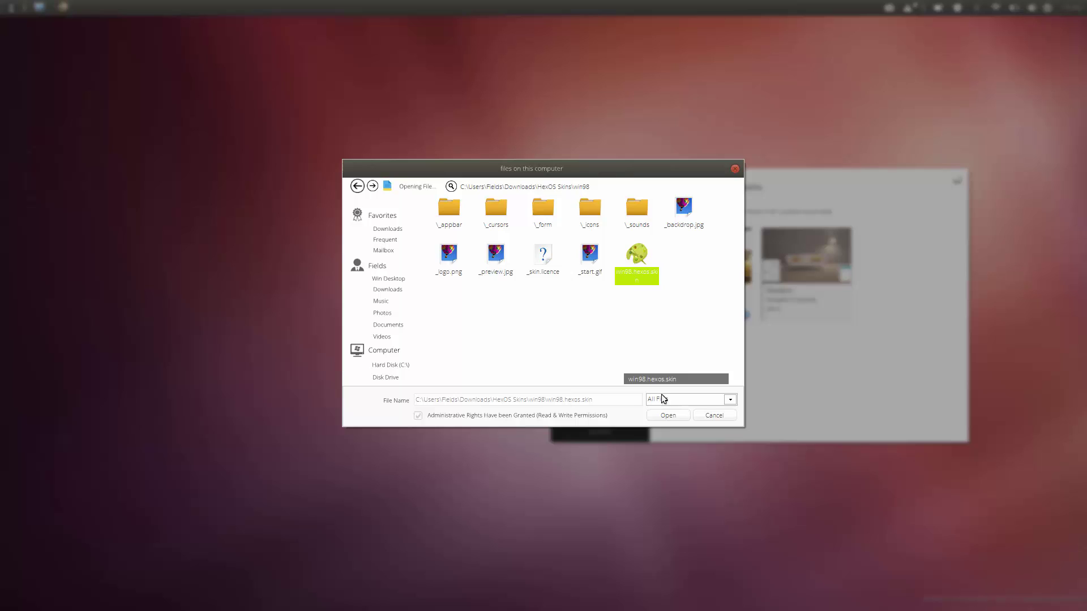
{"action": "left_click", "coordinate": [679, 415]}
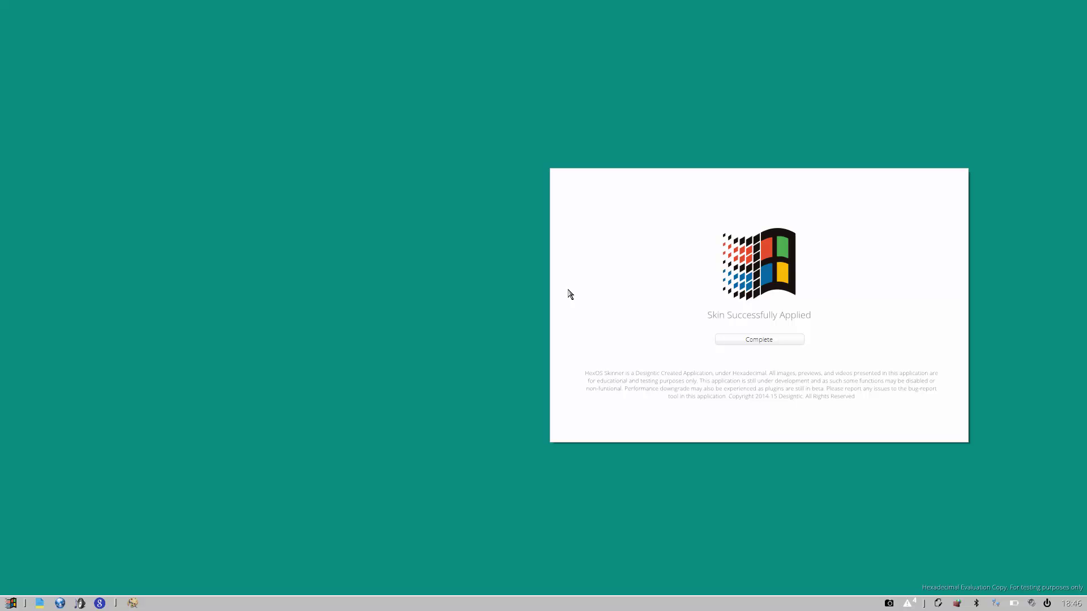
- Dismiss the Windows 98 confirmation, view Customize Appearance from the desktop menu, then close it
{"action": "left_click", "coordinate": [780, 340]}
{"action": "right_click", "coordinate": [389, 227]}
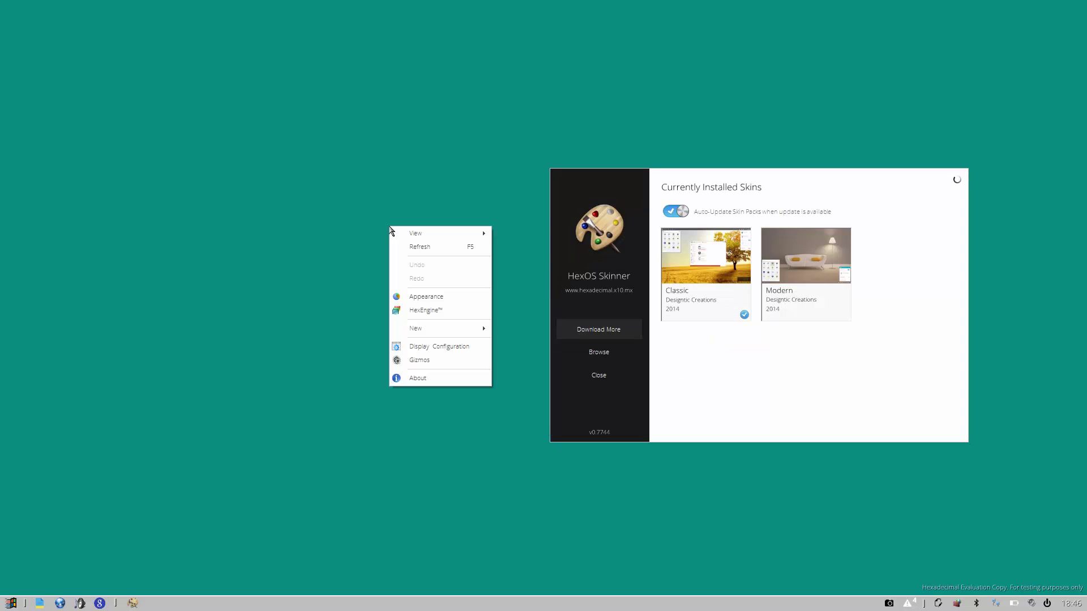
{"action": "left_click", "coordinate": [430, 301]}
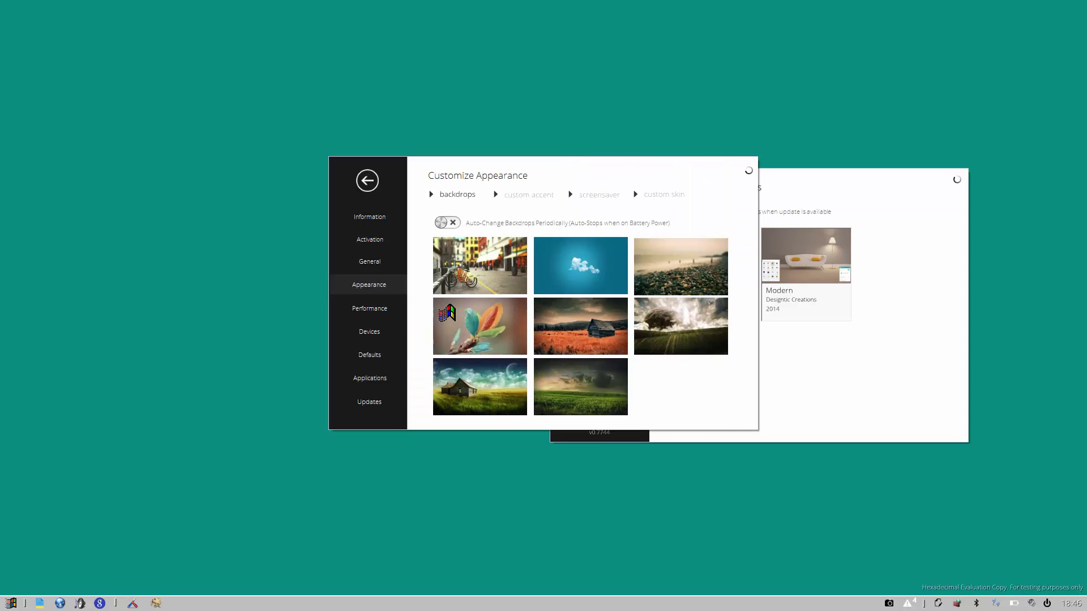
{"action": "left_click", "coordinate": [371, 180]}
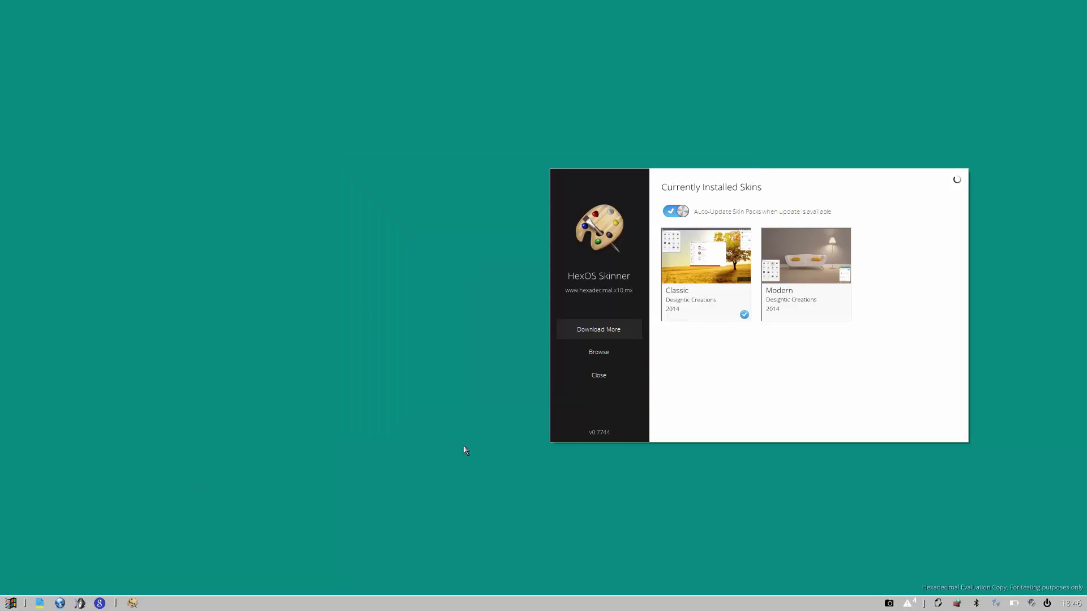
- Apply xp.hexos.skin from Downloads\HexOS Skins\xp and dismiss its success message
{"action": "left_click", "coordinate": [631, 352]}
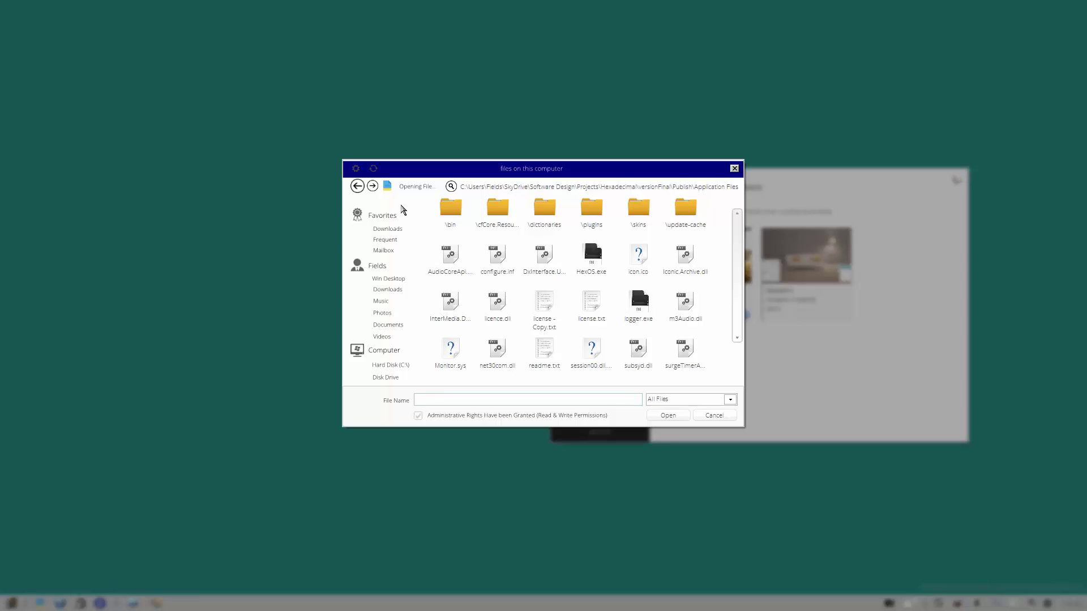
{"action": "left_click", "coordinate": [388, 229]}
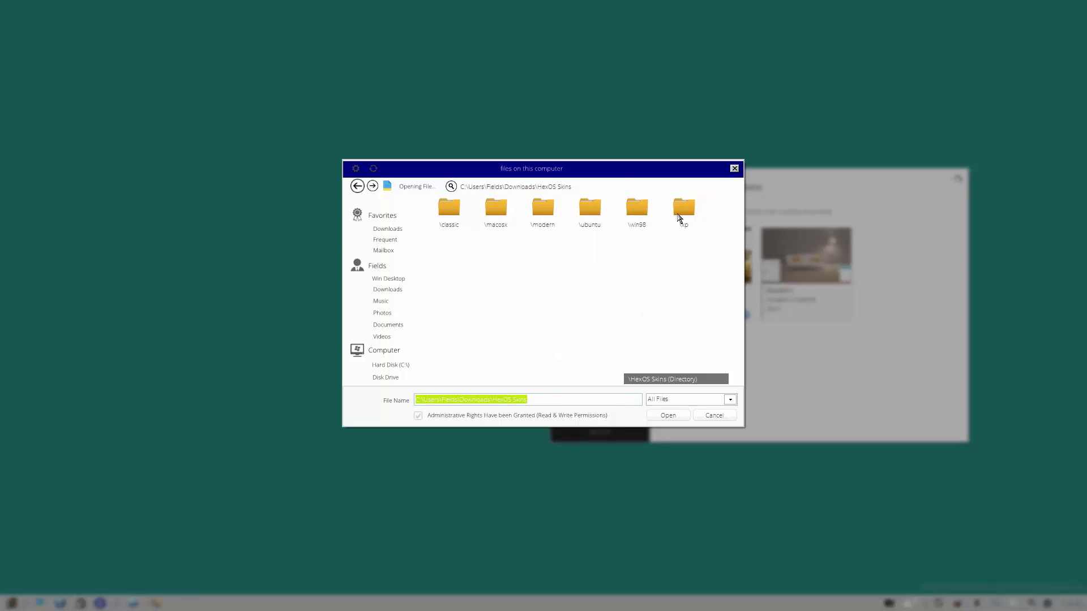
{"action": "double_click", "coordinate": [684, 209]}
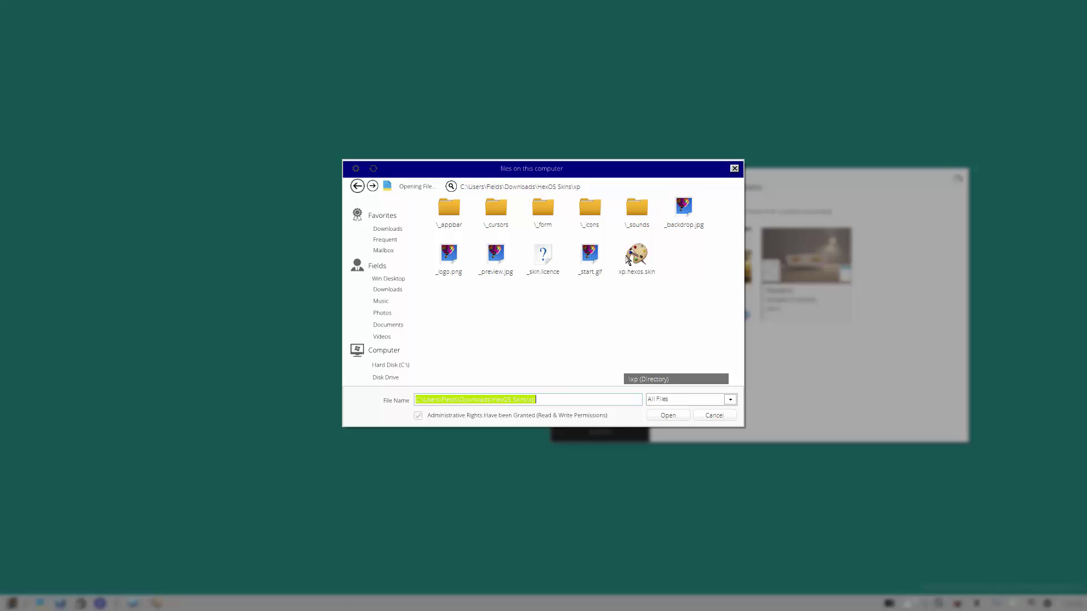
{"action": "double_click", "coordinate": [628, 258]}
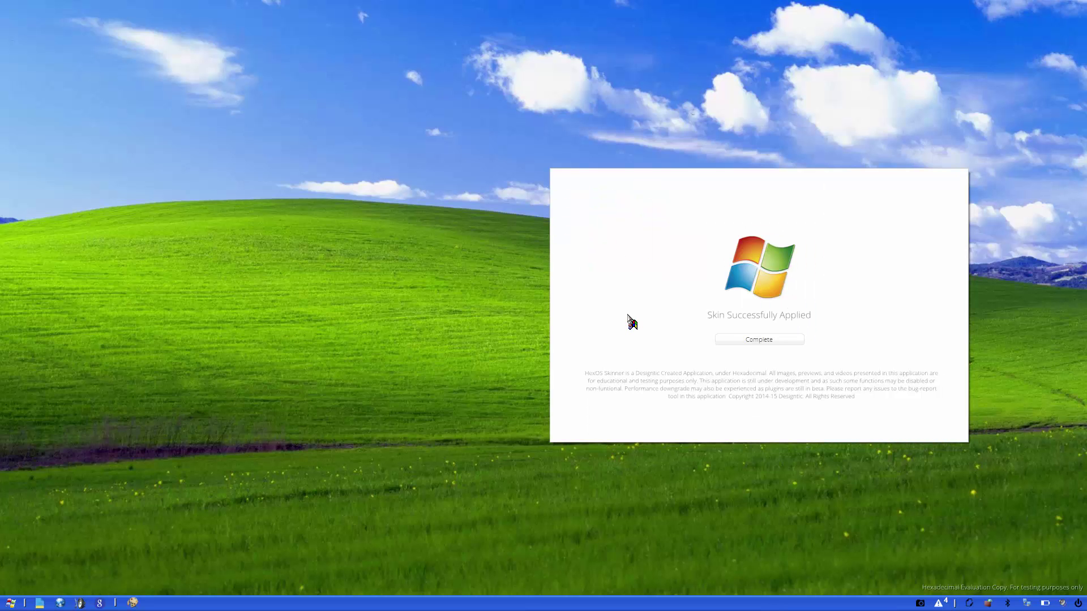
{"action": "left_click", "coordinate": [726, 342]}
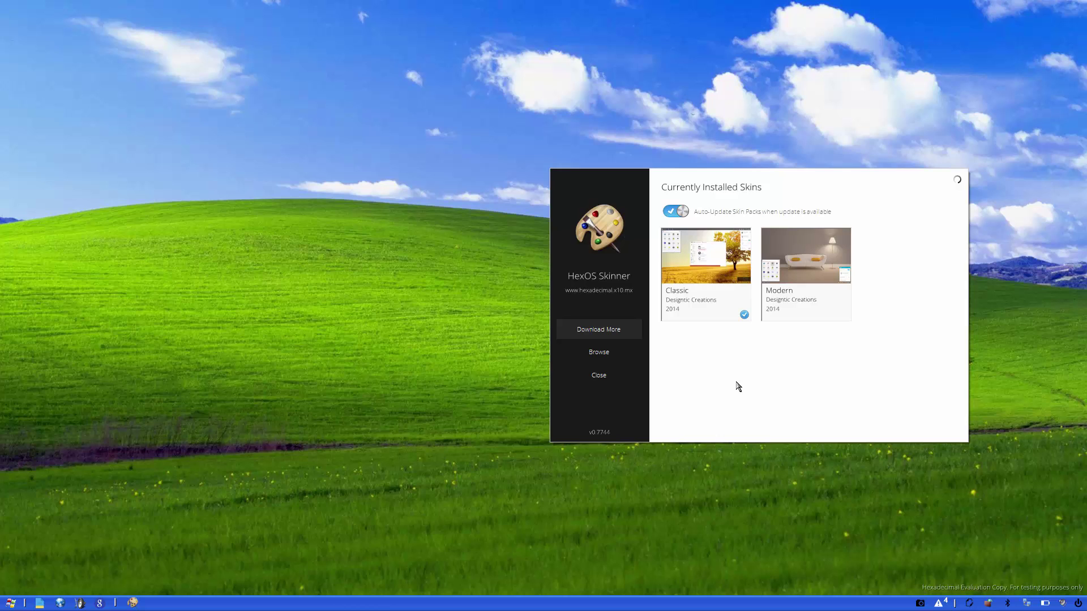
- Reapply the Classic skin and close the HexOS Skinner
{"action": "left_click", "coordinate": [715, 274]}
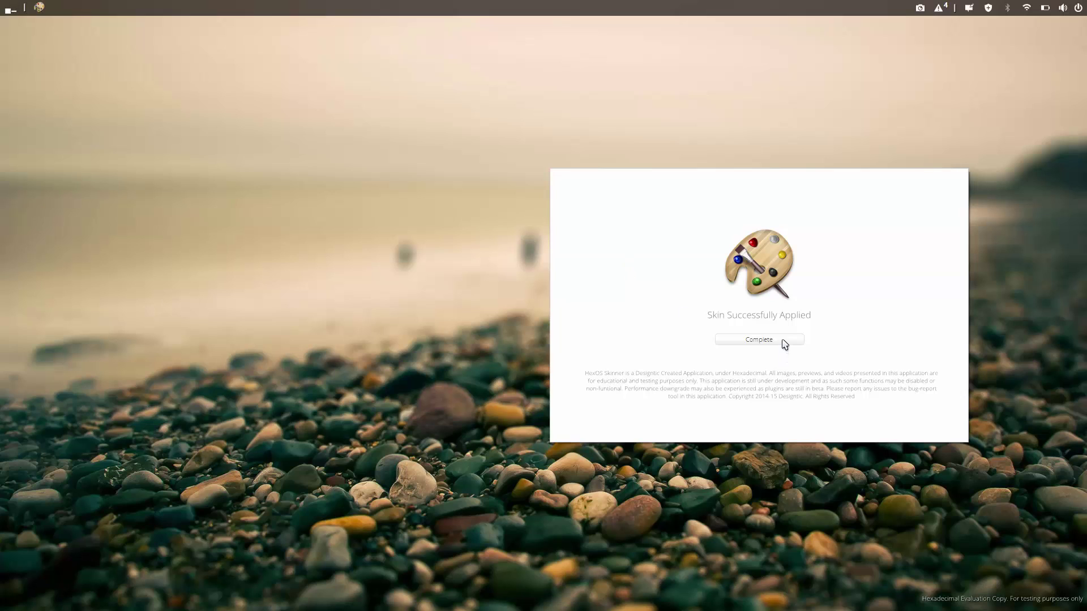
{"action": "left_click", "coordinate": [784, 344]}
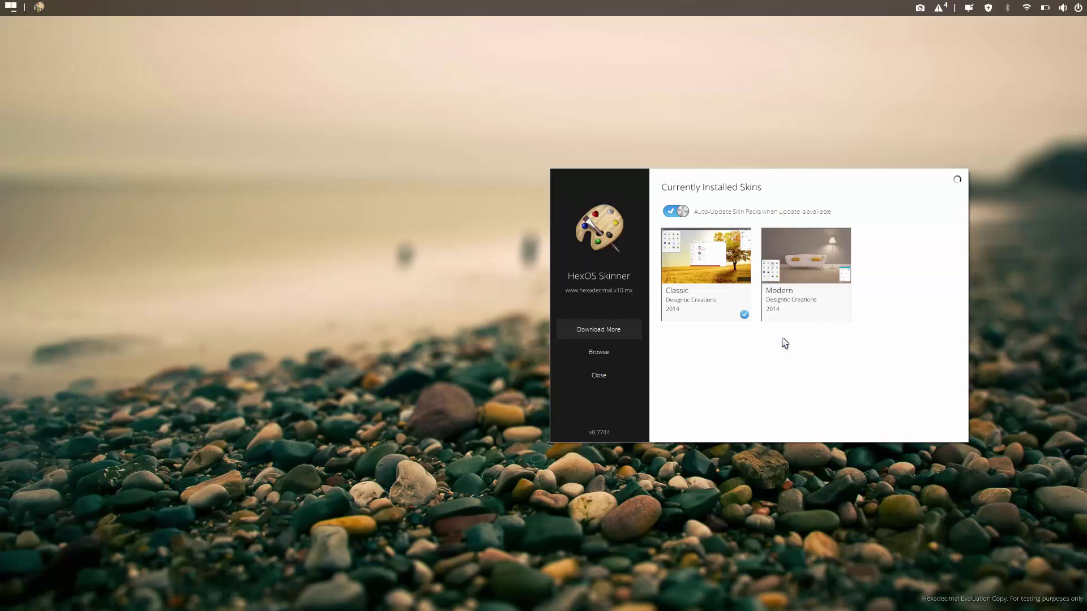
{"action": "left_click", "coordinate": [626, 367]}
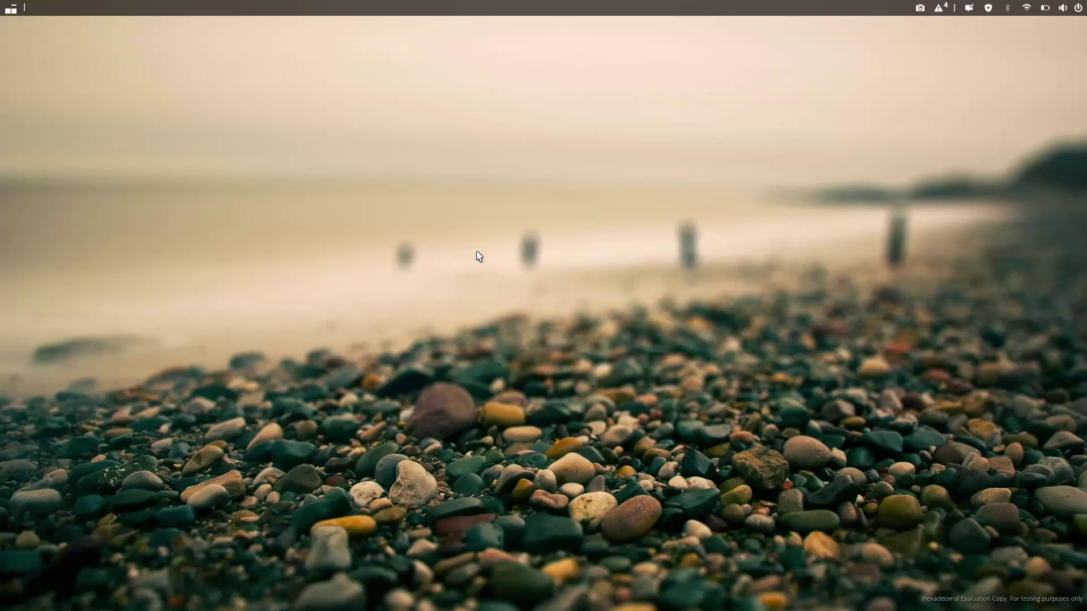
- Turn on the desktop applets with View > Toggle Applets so the clock appears
{"action": "right_click", "coordinate": [479, 256]}
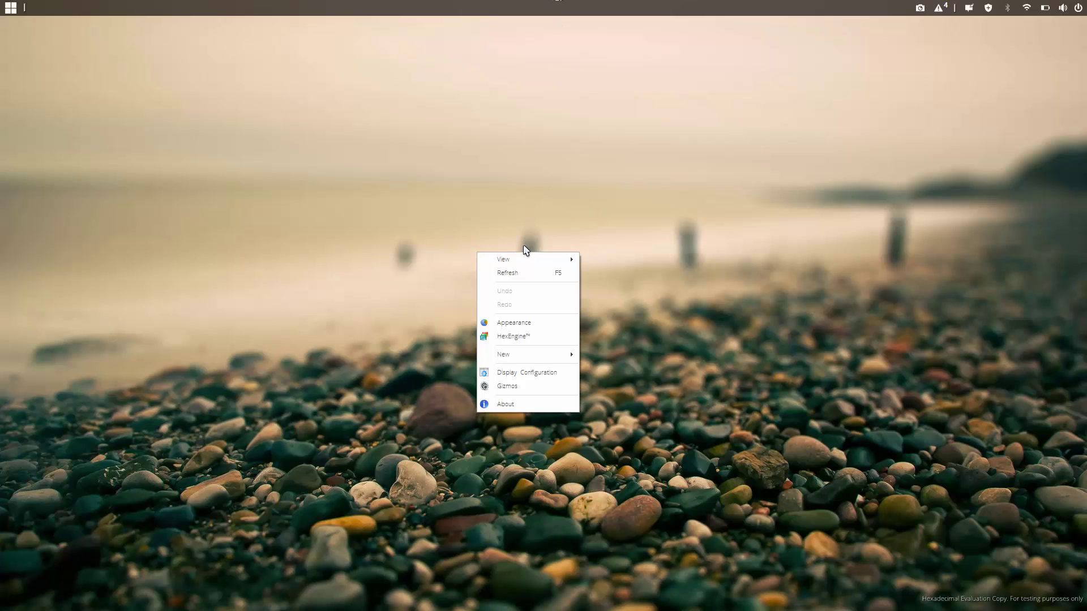
{"action": "mouse_move", "coordinate": [527, 261]}
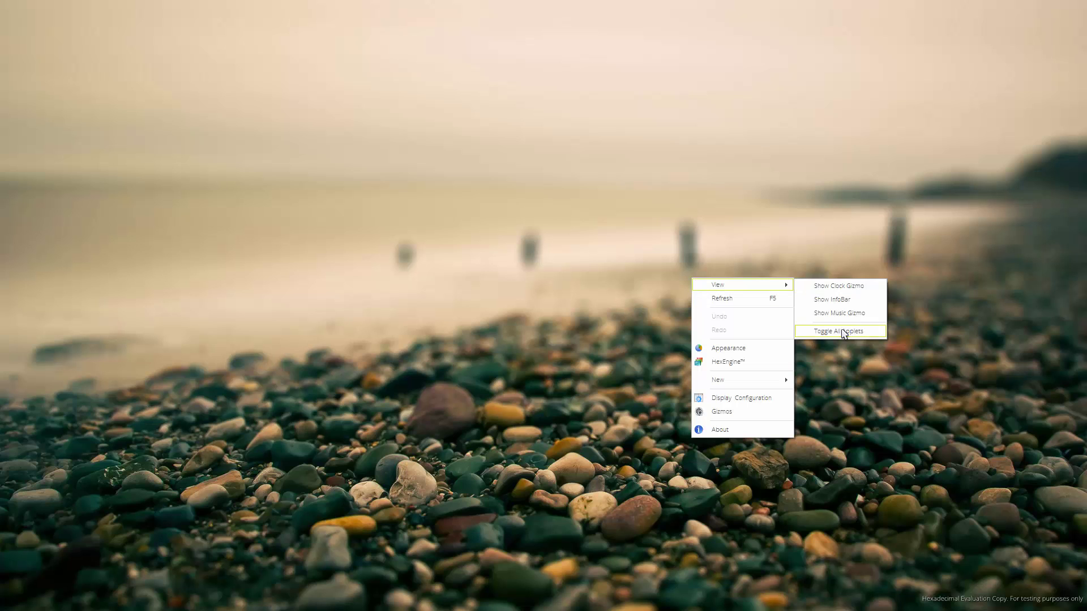
{"action": "left_click", "coordinate": [841, 328]}
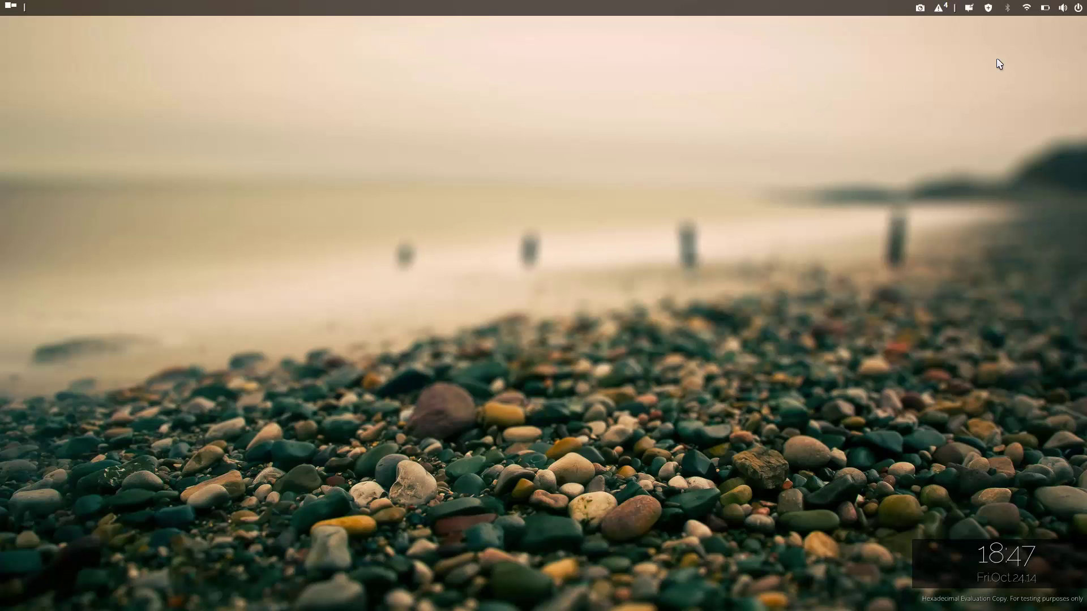
- Check the network, security and feedback tray panels, then open the app launcher
{"action": "left_click", "coordinate": [1028, 8]}
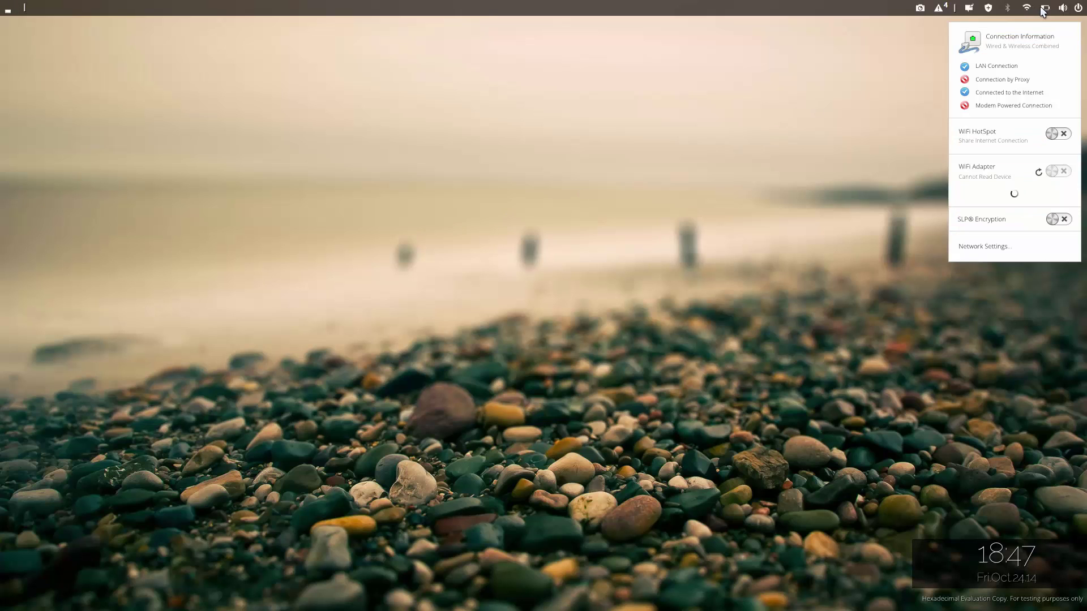
{"action": "mouse_move", "coordinate": [1064, 8]}
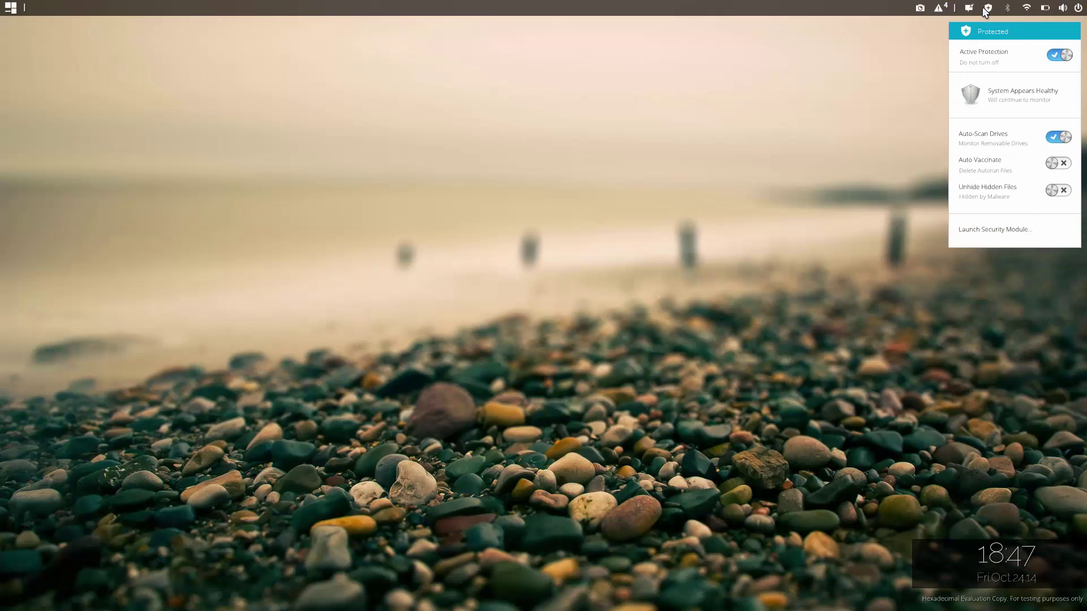
{"action": "mouse_move", "coordinate": [969, 9]}
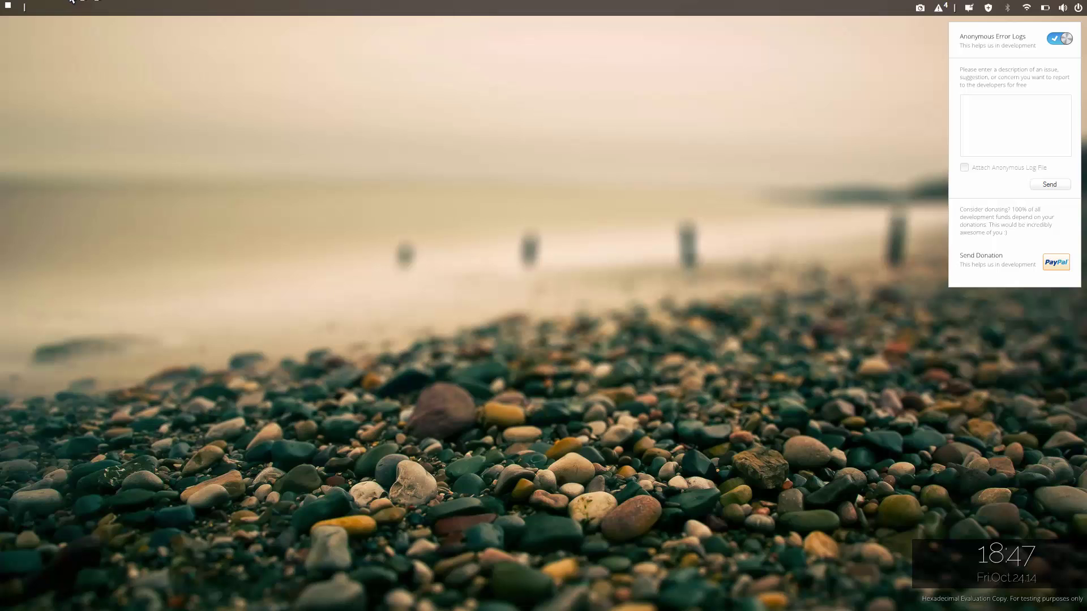
{"action": "left_click", "coordinate": [19, 31]}
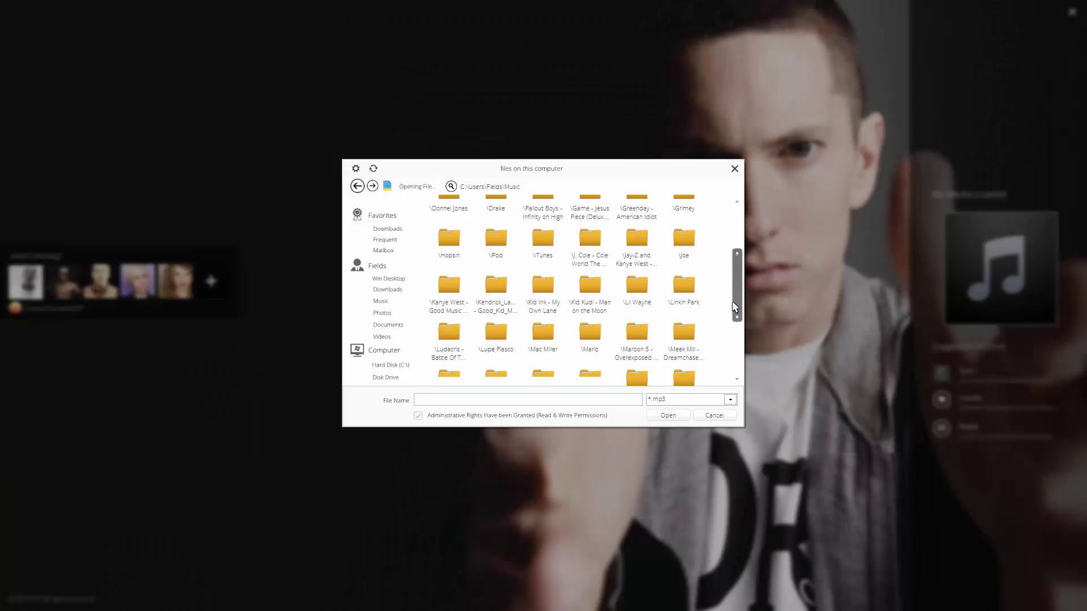
- Close the music file picker, Music app and launcher, then show the Return to Windows power options
{"action": "left_click", "coordinate": [734, 169]}
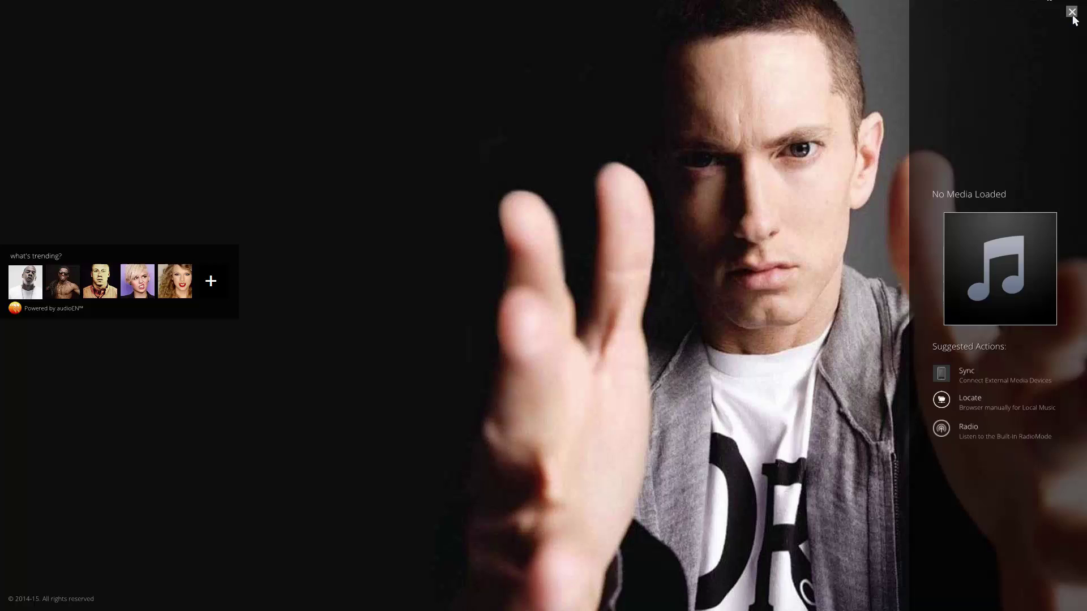
{"action": "left_click", "coordinate": [1072, 13]}
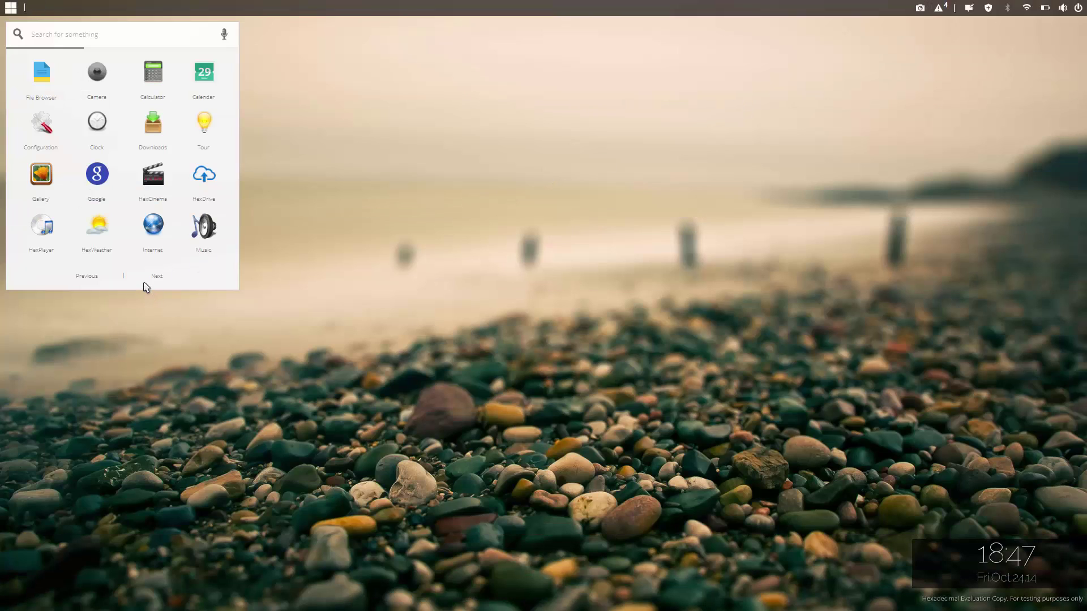
{"action": "left_click", "coordinate": [142, 277]}
{"action": "left_click", "coordinate": [393, 317]}
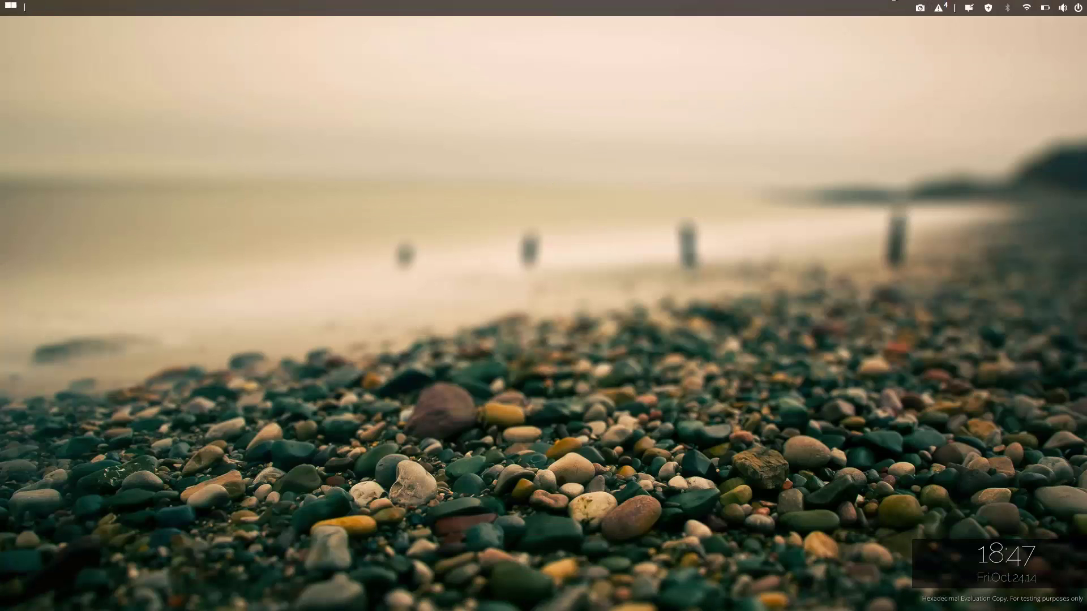
{"action": "left_click", "coordinate": [1079, 10]}
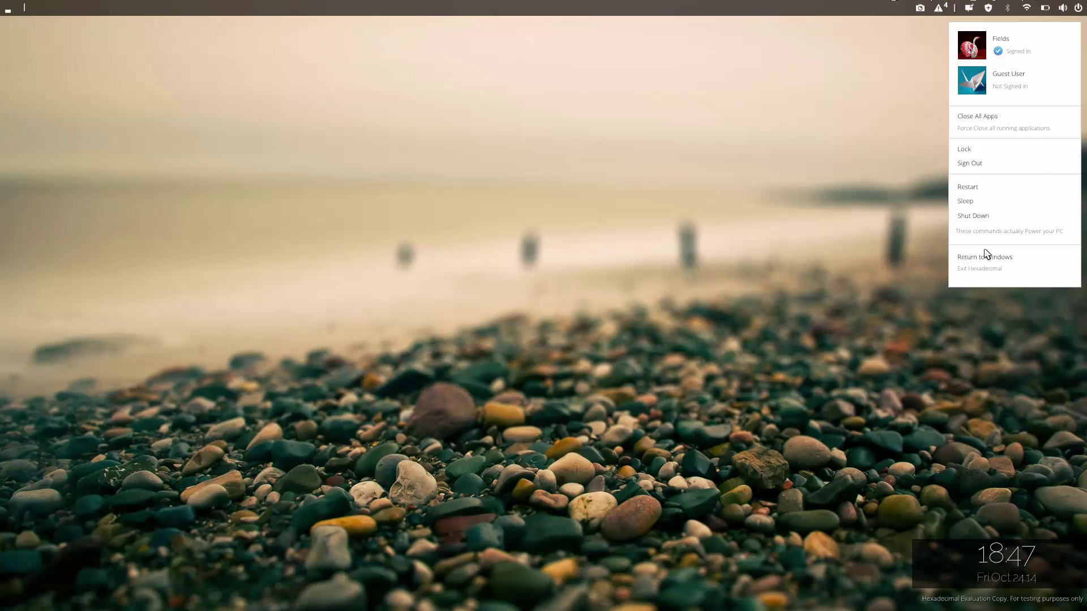